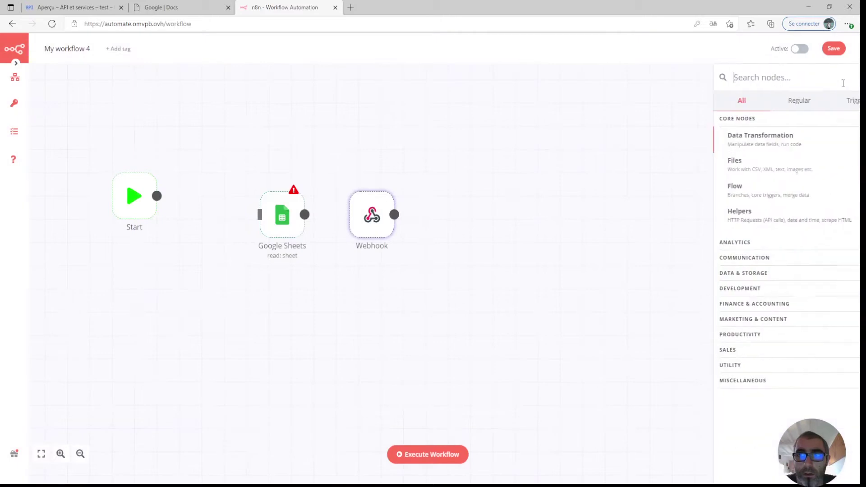
Add a second Webhook node, Webhook1, from the node search and close its settings.
{"action": "type", "text": "we"}
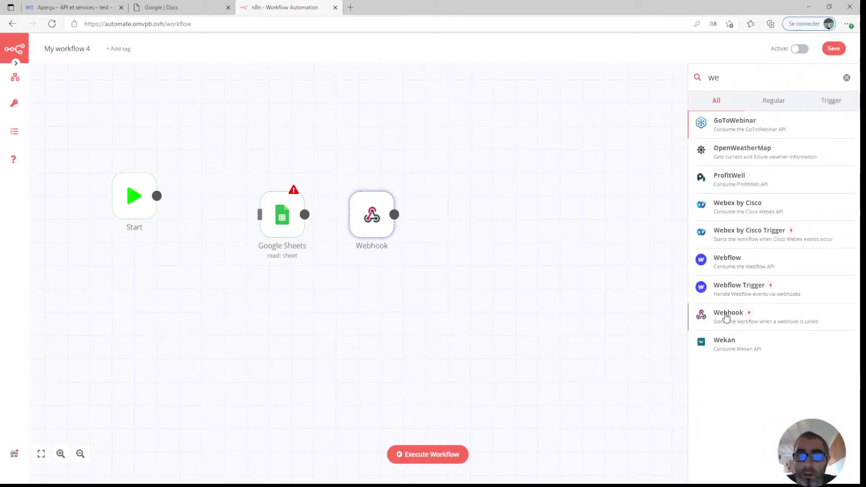
{"action": "left_click", "coordinate": [726, 318]}
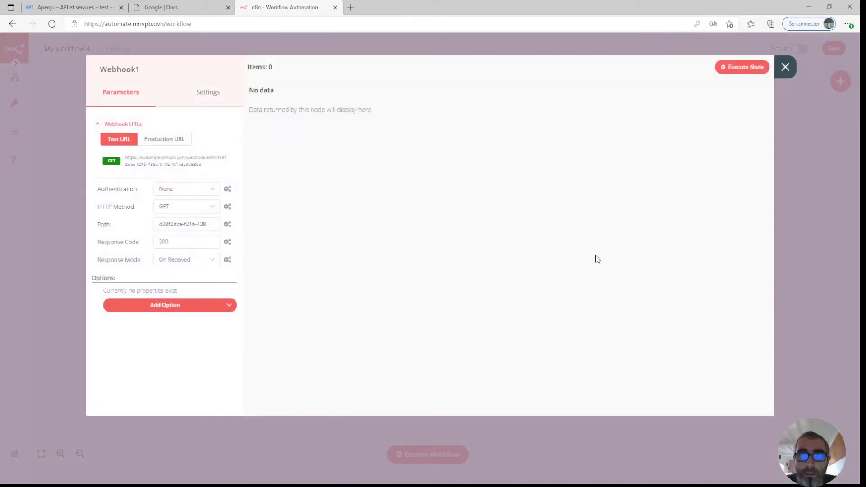
{"action": "left_click", "coordinate": [783, 66]}
Spread the nodes apart: Webhook up, Webhook1 below it, Google Sheets to the right.
{"action": "left_click_drag", "start_coordinate": [381, 222], "coordinate": [434, 126]}
{"action": "left_click_drag", "start_coordinate": [464, 219], "coordinate": [427, 311]}
{"action": "left_click_drag", "start_coordinate": [290, 230], "coordinate": [644, 221]}
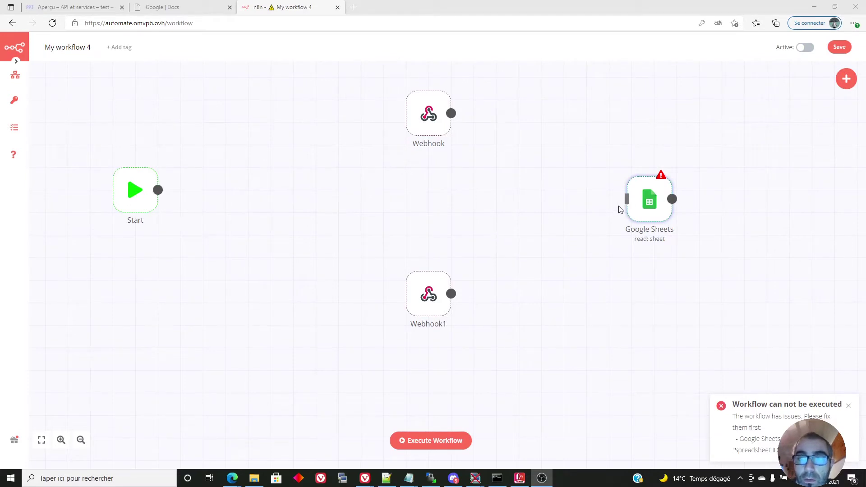
Create a new Google Sheets credential for the node and name it TestWorkflow2.
{"action": "double_click", "coordinate": [645, 204]}
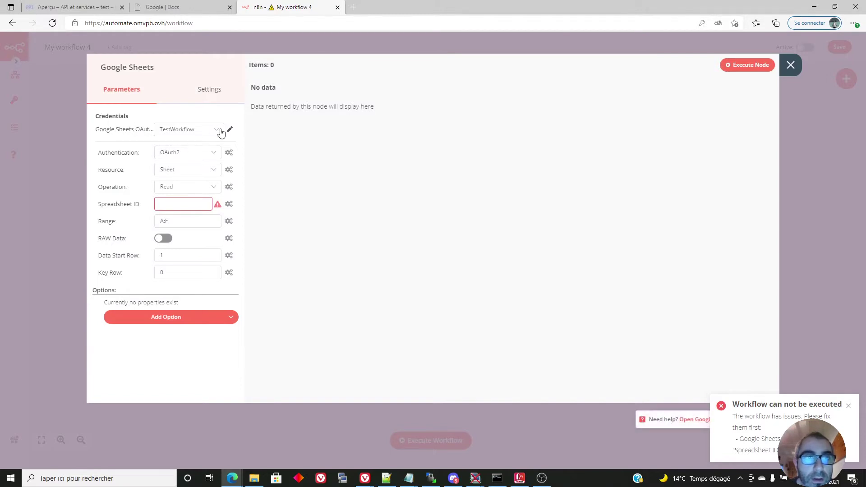
{"action": "left_click", "coordinate": [221, 131]}
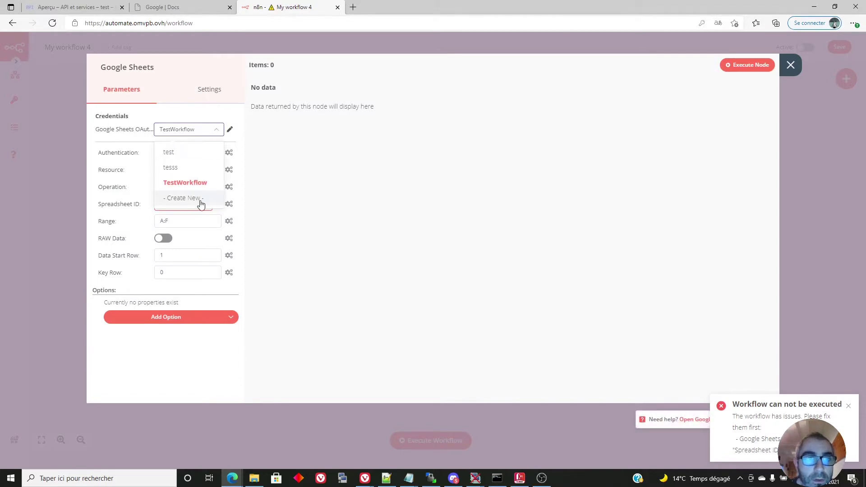
{"action": "left_click", "coordinate": [201, 202]}
{"action": "left_click", "coordinate": [347, 96]}
{"action": "type", "text": "TestWorkflow2"}
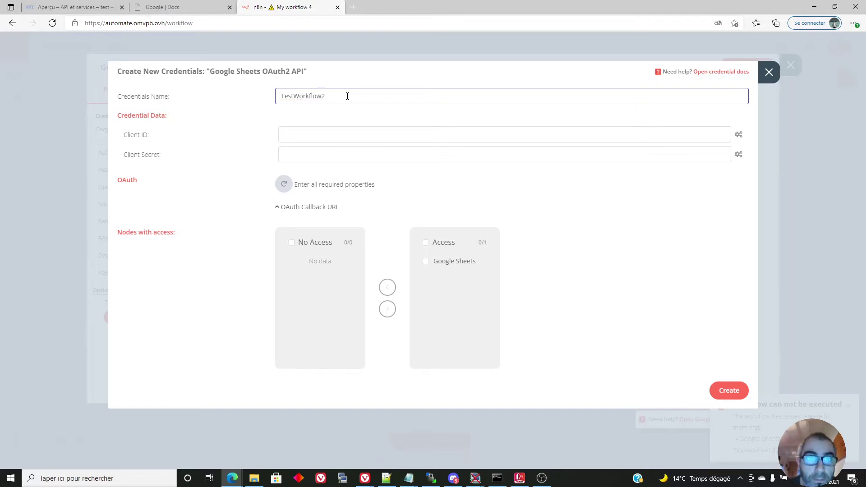
Enter placeholder Client ID and Client Secret values and try Sign in with Google, which fails.
{"action": "left_click", "coordinate": [319, 140]}
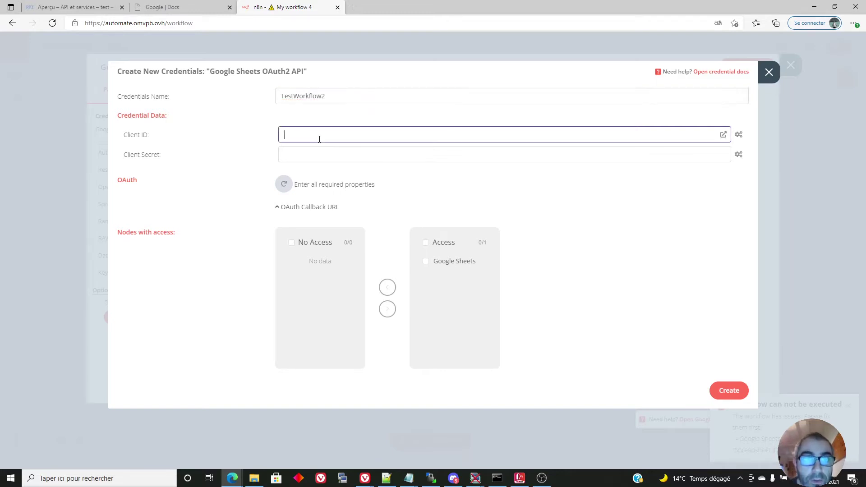
{"action": "type", "text": "eeeeeeee"}
{"action": "left_click", "coordinate": [322, 156]}
{"action": "type", "text": "e"}
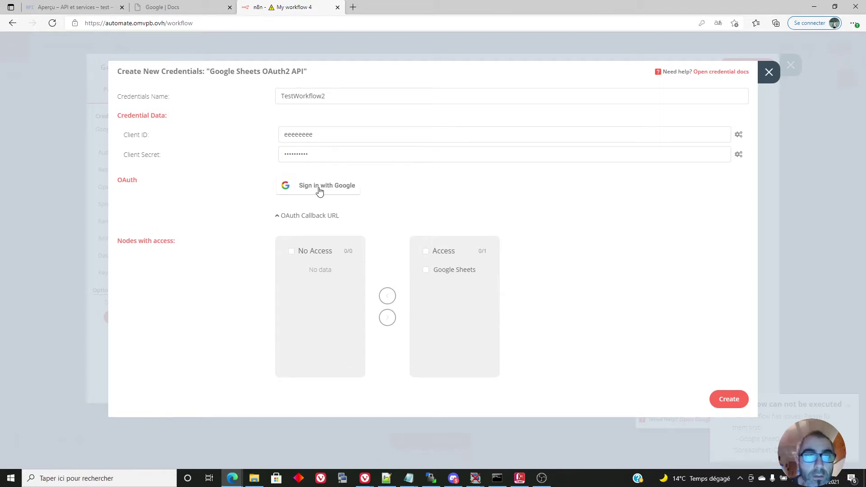
{"action": "left_click", "coordinate": [326, 187]}
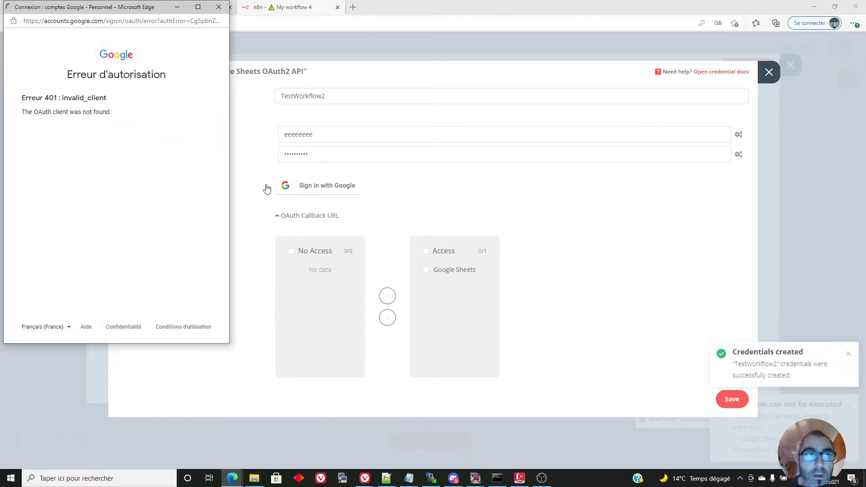
{"action": "left_click_drag", "start_coordinate": [54, 11], "coordinate": [60, 14]}
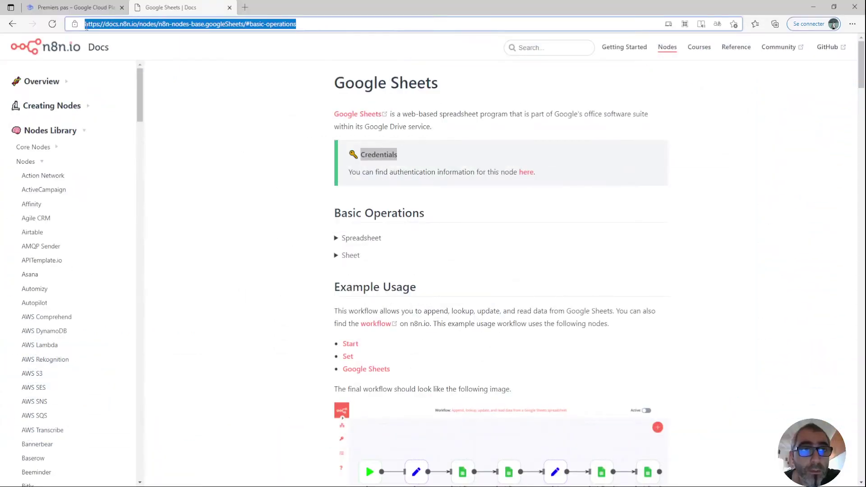
Read the Credentials note on n8n Docs' Google Sheets node page, then go to the Google Cloud console.
{"action": "left_click", "coordinate": [384, 170]}
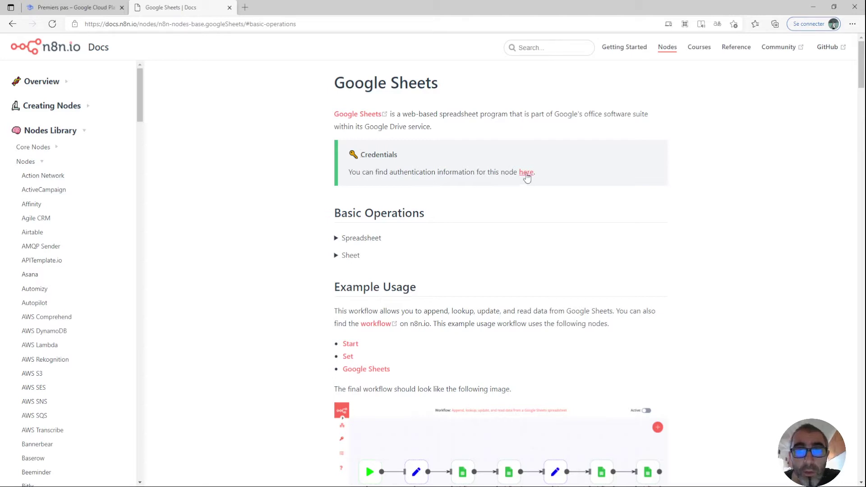
{"action": "left_click", "coordinate": [28, 6]}
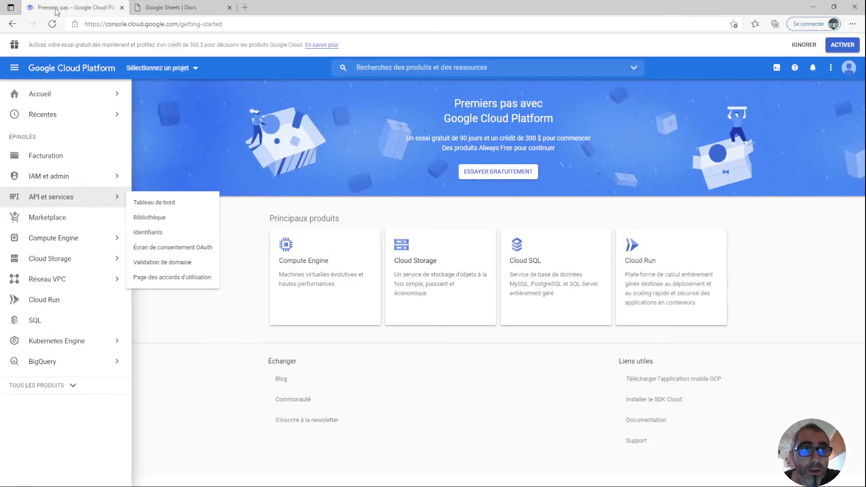
Open the API & Services credentials (Identifiants) page in Google Cloud Platform.
{"action": "mouse_move", "coordinate": [45, 94]}
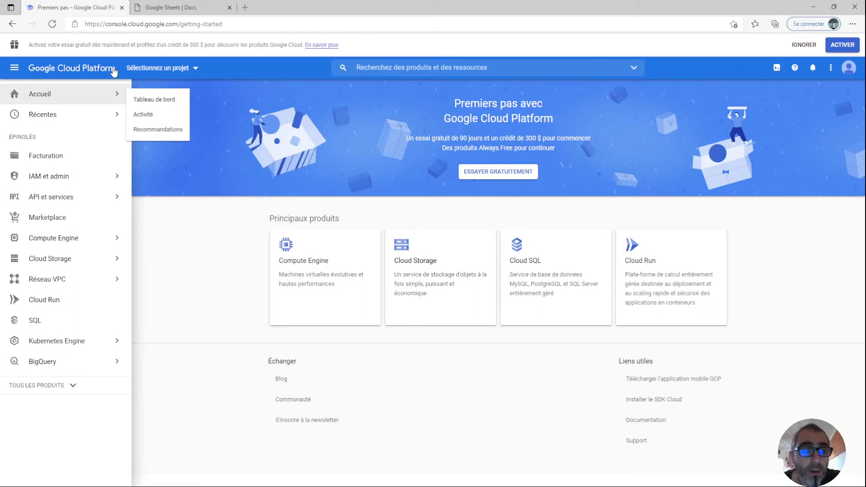
{"action": "mouse_move", "coordinate": [53, 201]}
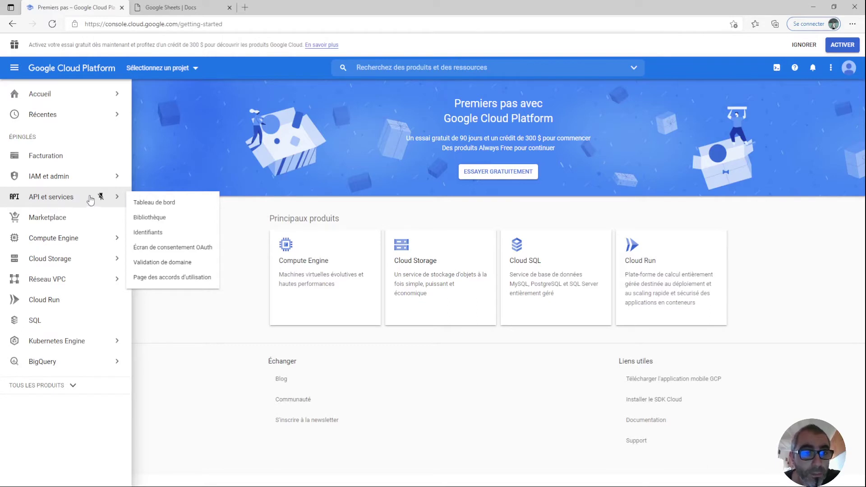
{"action": "left_click", "coordinate": [156, 233]}
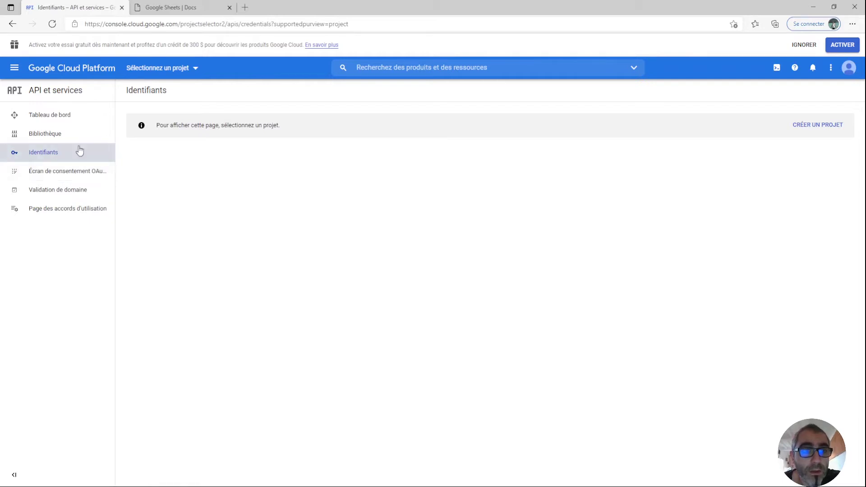
Create a new Google Cloud project named test.
{"action": "left_click", "coordinate": [830, 129]}
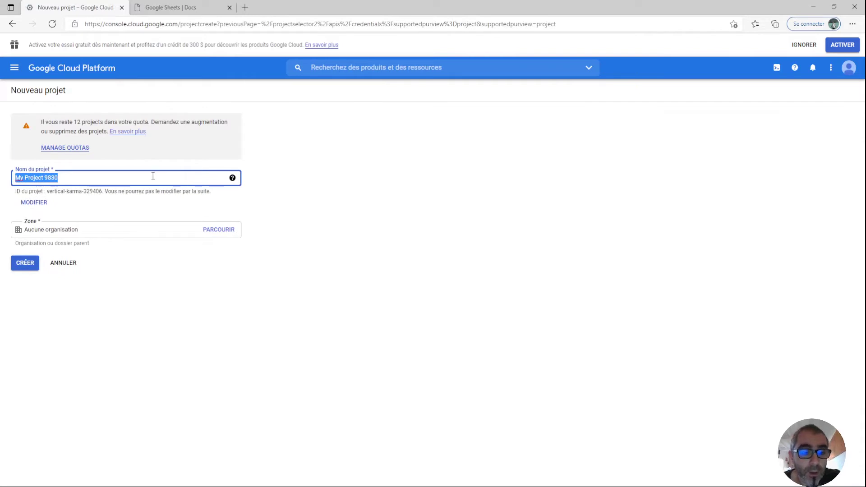
{"action": "type", "text": "test"}
{"action": "left_click", "coordinate": [297, 220]}
{"action": "left_click", "coordinate": [31, 264]}
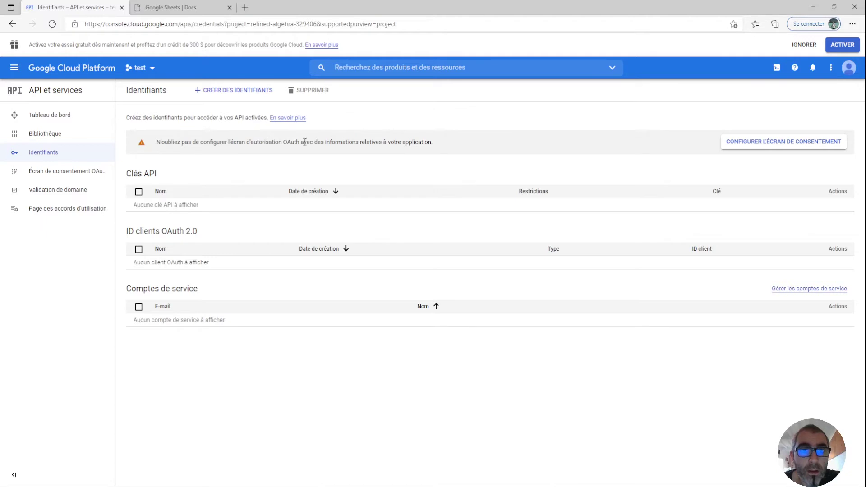
Start the OAuth consent screen setup with the External user type.
{"action": "left_click_drag", "start_coordinate": [426, 143], "coordinate": [156, 142]}
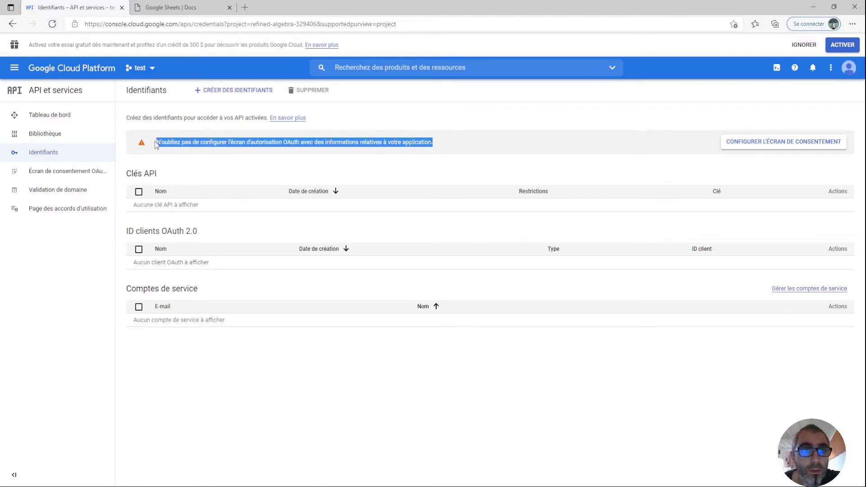
{"action": "left_click", "coordinate": [243, 144]}
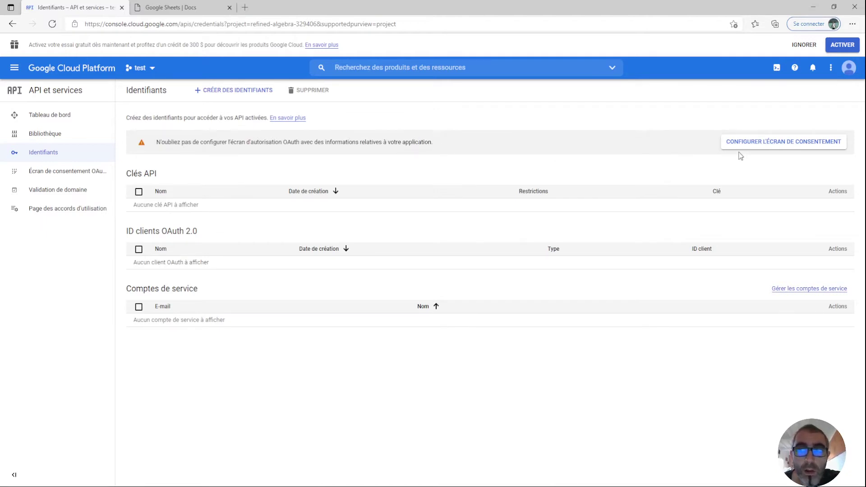
{"action": "left_click", "coordinate": [761, 143]}
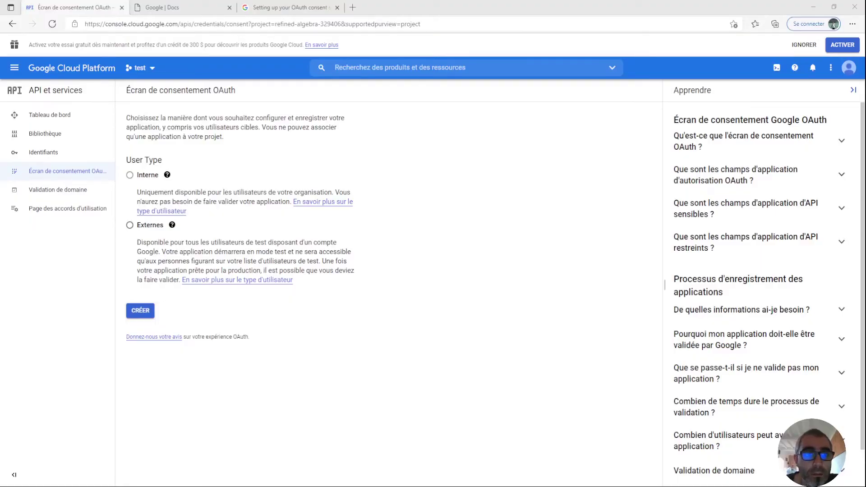
{"action": "left_click", "coordinate": [130, 225]}
{"action": "left_click", "coordinate": [140, 311]}
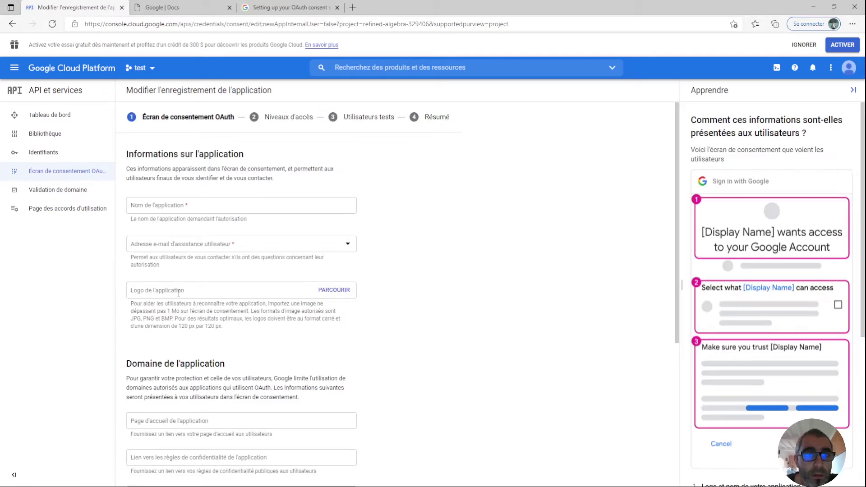
Enter app name test plus the support and developer contact e-mails, then save the app information.
{"action": "left_click", "coordinate": [173, 207]}
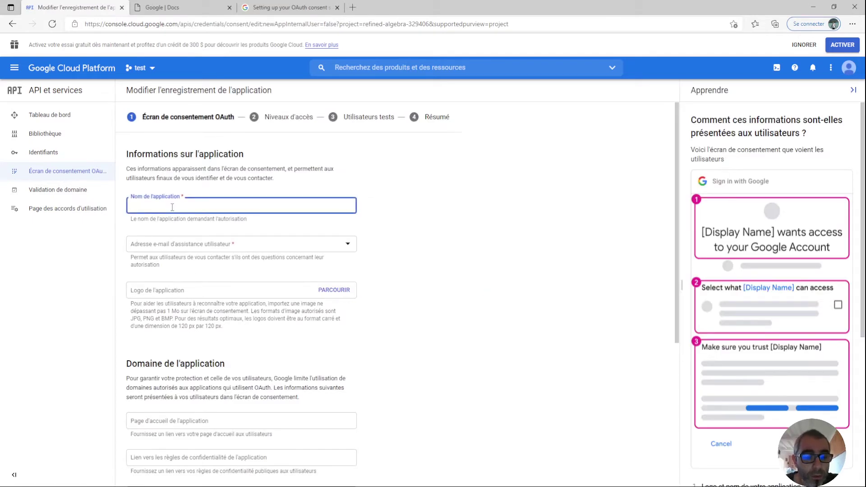
{"action": "left_click", "coordinate": [418, 215]}
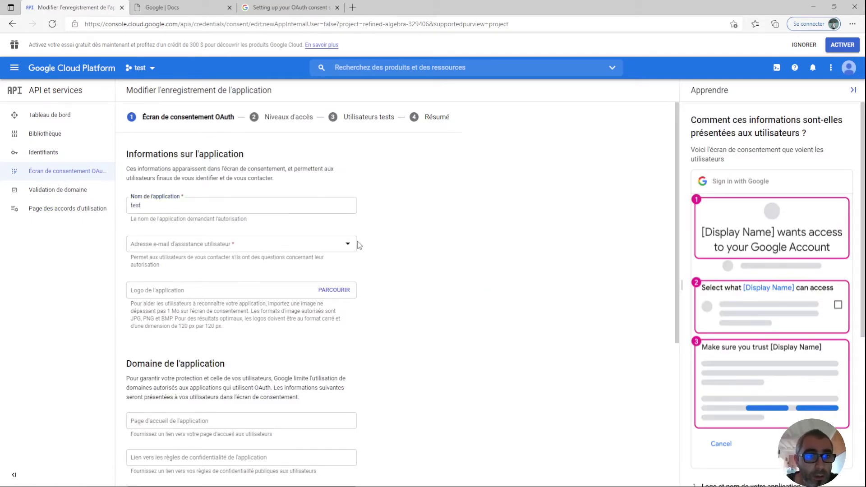
{"action": "left_click", "coordinate": [284, 251]}
{"action": "left_click", "coordinate": [298, 257]}
{"action": "scroll", "coordinate": [429, 277], "scroll_direction": "down", "scroll_amount": 5}
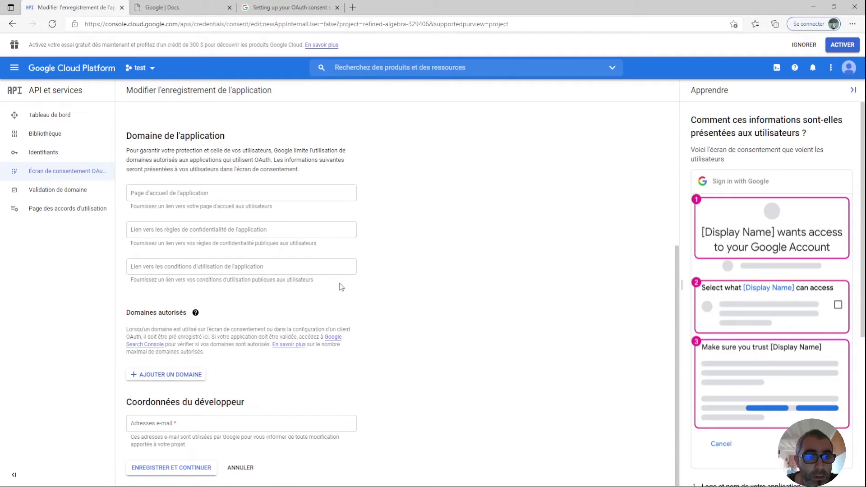
{"action": "left_click", "coordinate": [204, 422]}
{"action": "left_click", "coordinate": [177, 395]}
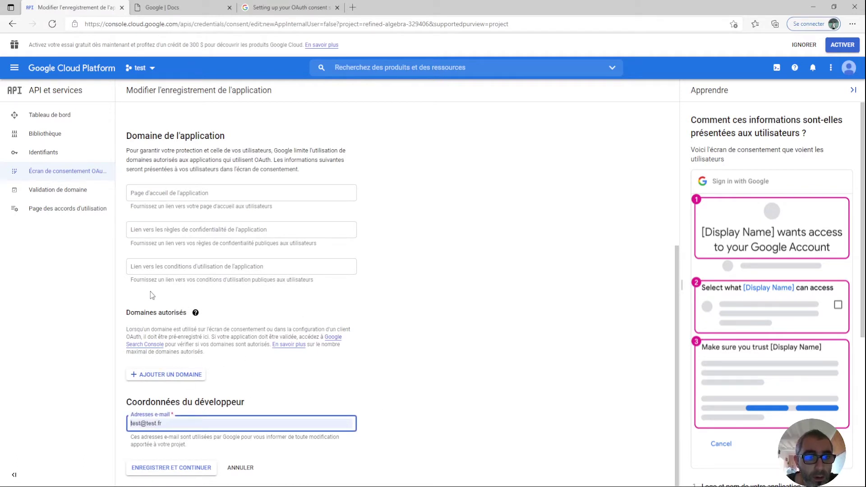
{"action": "left_click", "coordinate": [426, 347]}
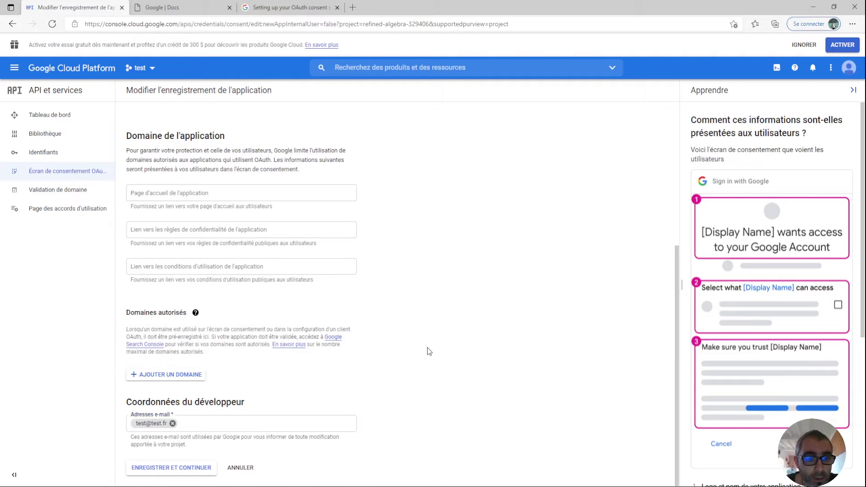
{"action": "left_click", "coordinate": [171, 469]}
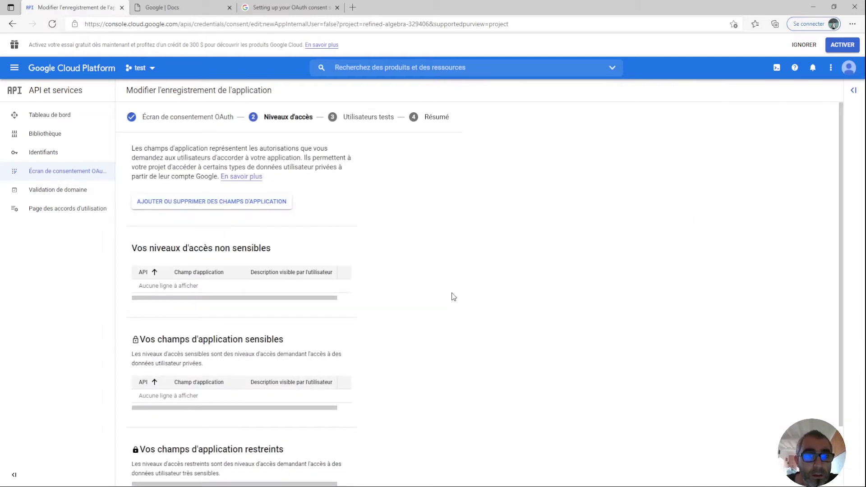
Skip the scopes and test users steps, review the summary, and return to the dashboard.
{"action": "scroll", "coordinate": [453, 296], "scroll_direction": "down", "scroll_amount": 2}
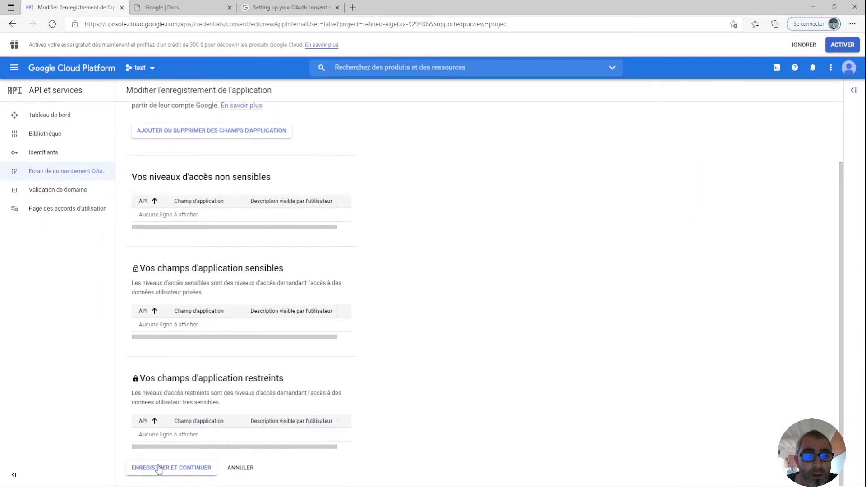
{"action": "left_click", "coordinate": [172, 469]}
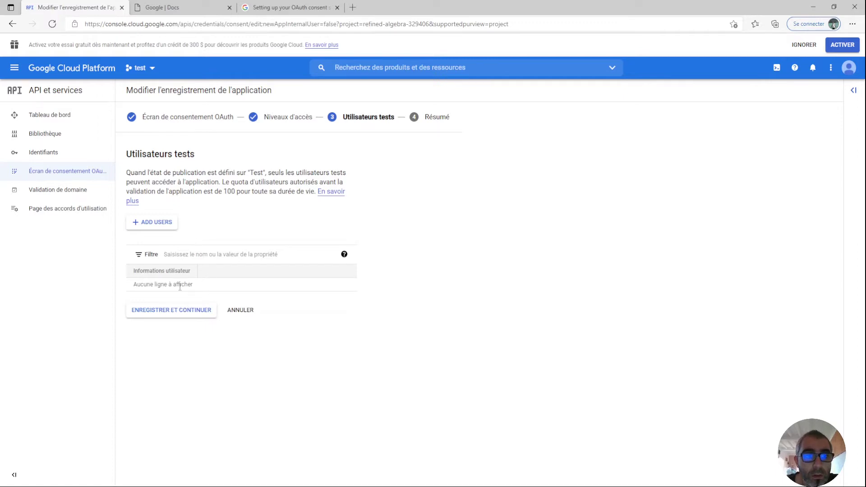
{"action": "left_click", "coordinate": [179, 315]}
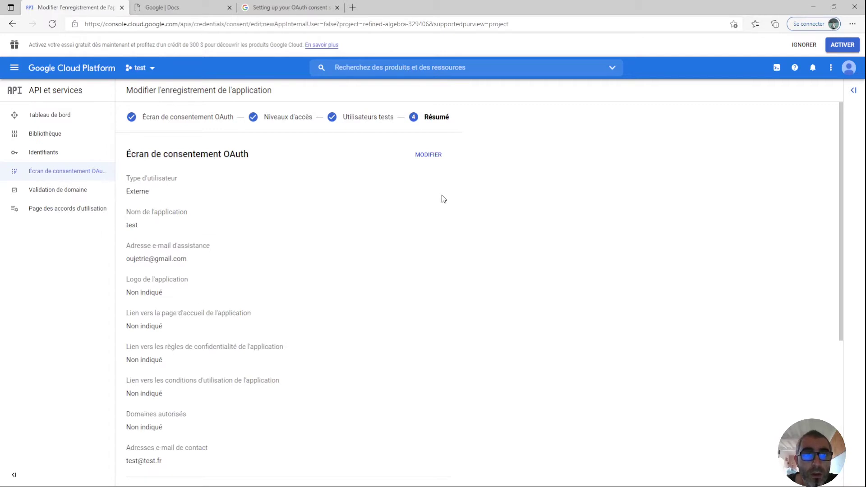
{"action": "scroll", "coordinate": [367, 315], "scroll_direction": "down", "scroll_amount": 5}
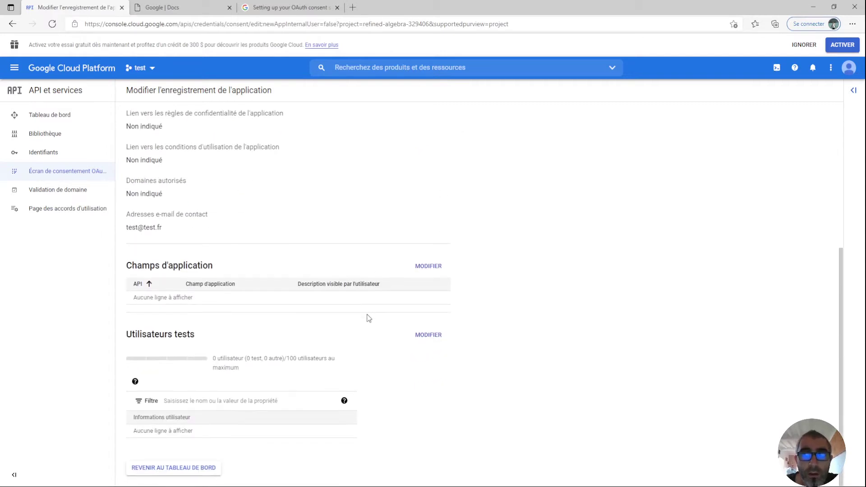
{"action": "left_click", "coordinate": [204, 469]}
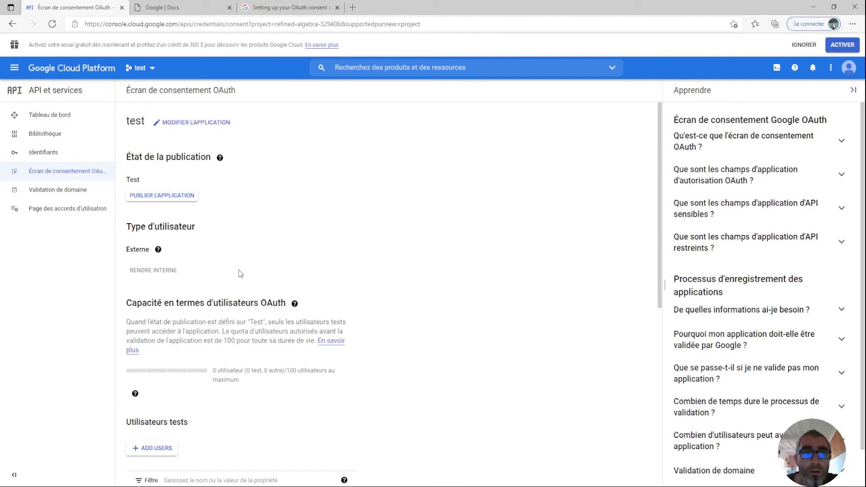
{"action": "left_click", "coordinate": [49, 151]}
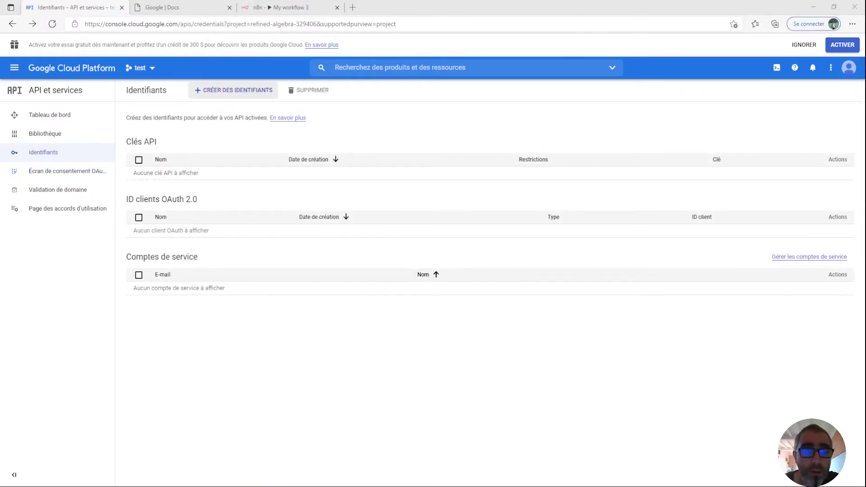
Start a new OAuth client ID of type Web application named Test client.
{"action": "left_click", "coordinate": [221, 93]}
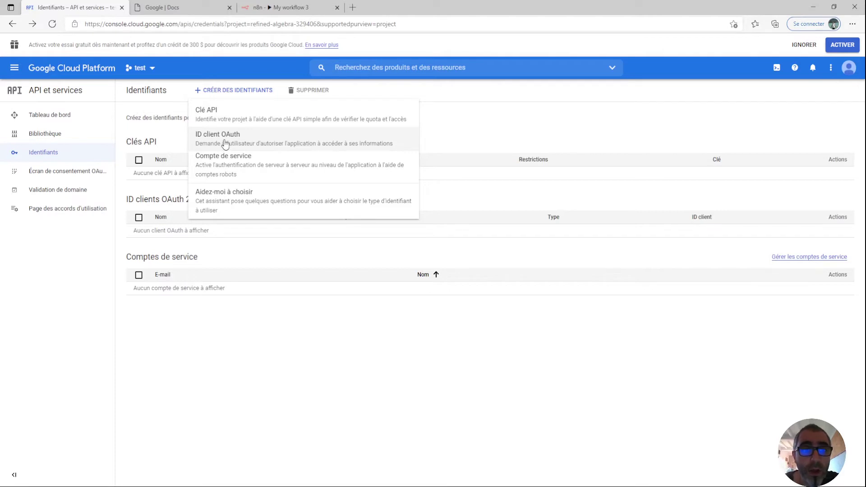
{"action": "left_click", "coordinate": [225, 145]}
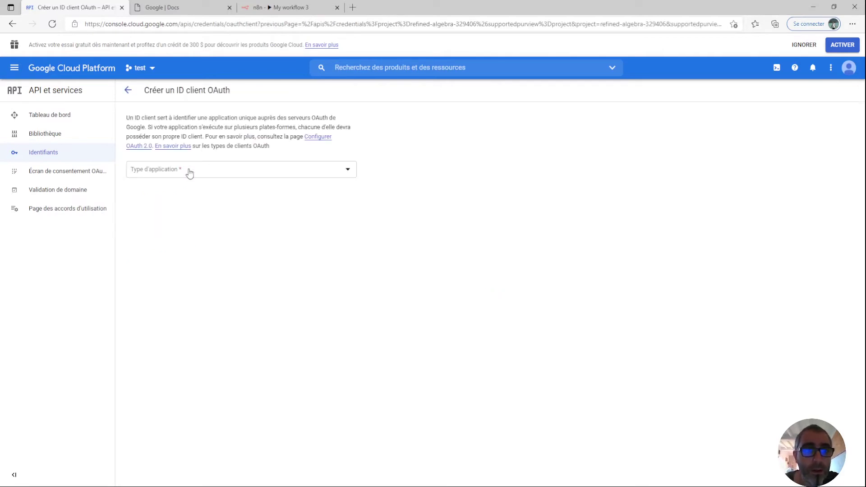
{"action": "left_click", "coordinate": [176, 174]}
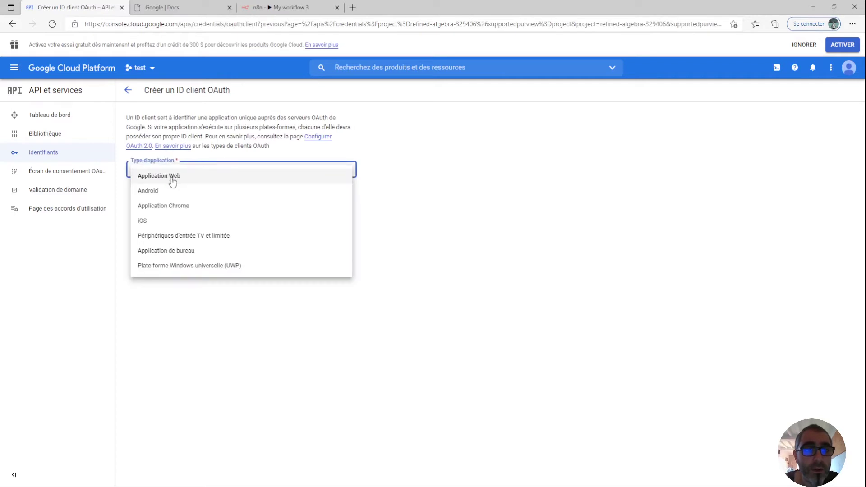
{"action": "left_click", "coordinate": [173, 178]}
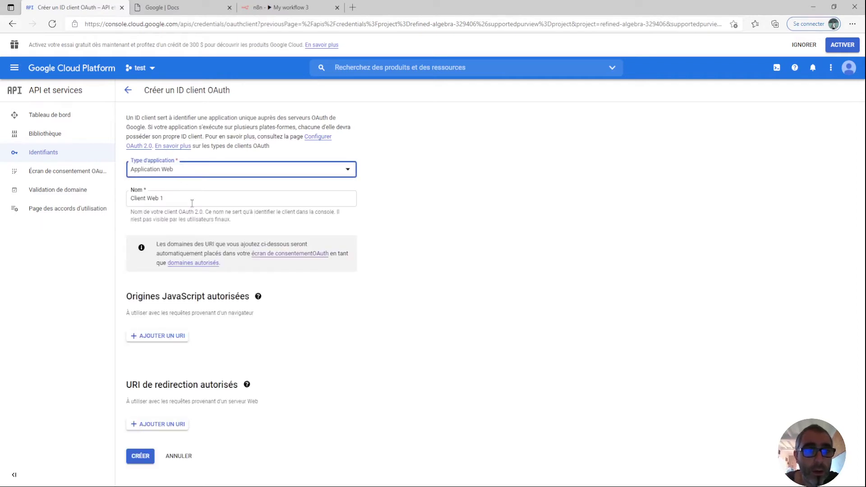
{"action": "key", "text": "Tab"}
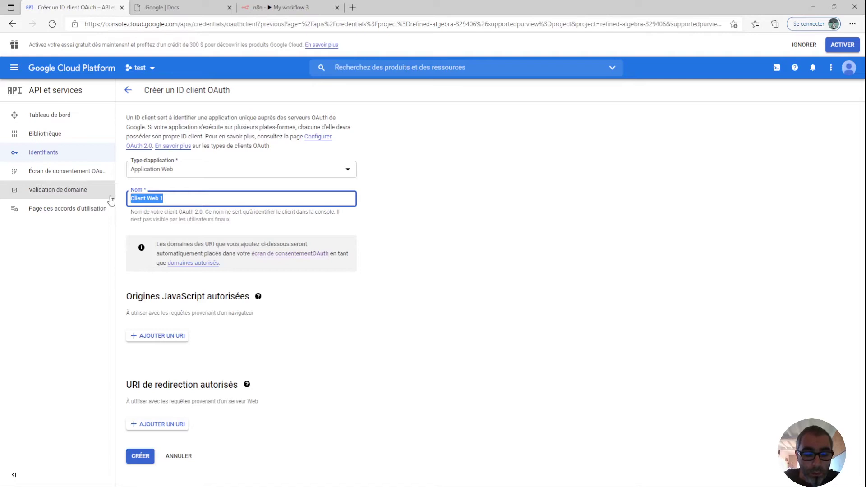
{"action": "type", "text": "Test client"}
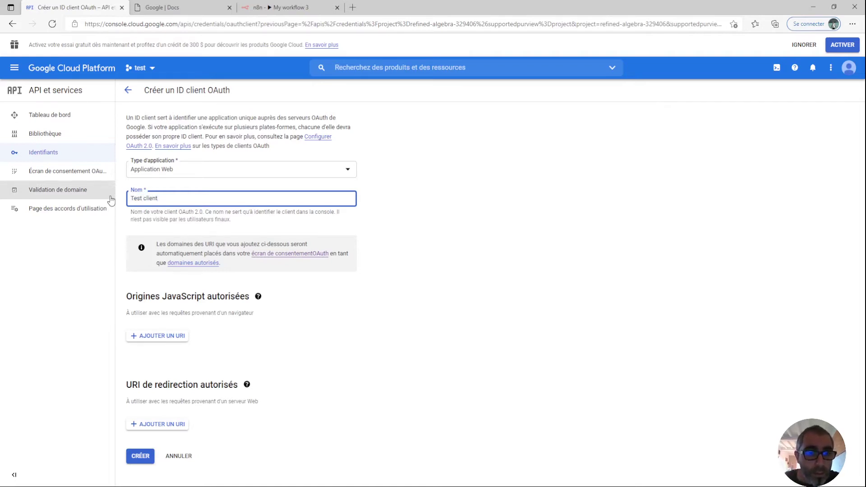
{"action": "left_click", "coordinate": [355, 378]}
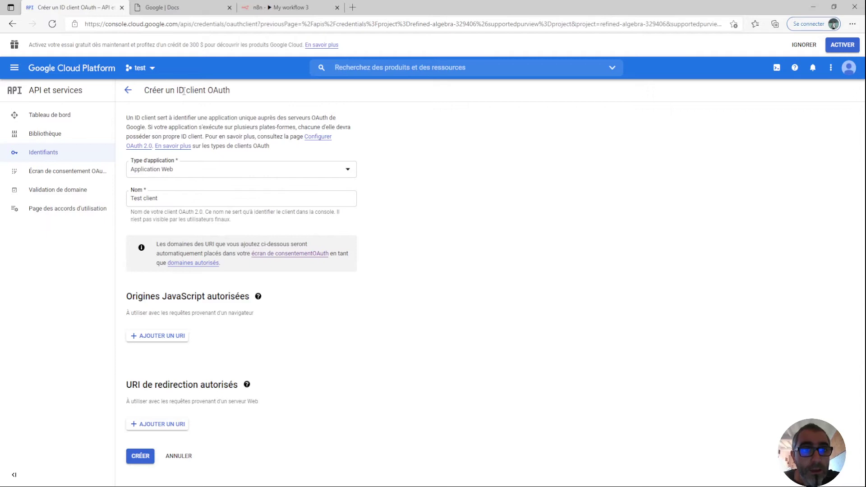
Add the n8n OAuth callback URL as an authorized redirect URI and create the client.
{"action": "left_click", "coordinate": [163, 429]}
{"action": "type", "text": "https://automate.omvpb.ovh/rest/oauth2-credential/callback"}
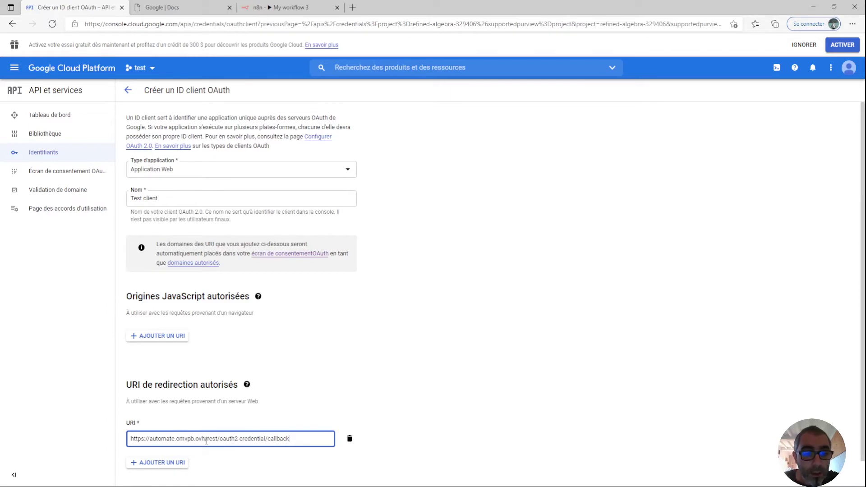
{"action": "left_click_drag", "start_coordinate": [205, 439], "coordinate": [132, 439]}
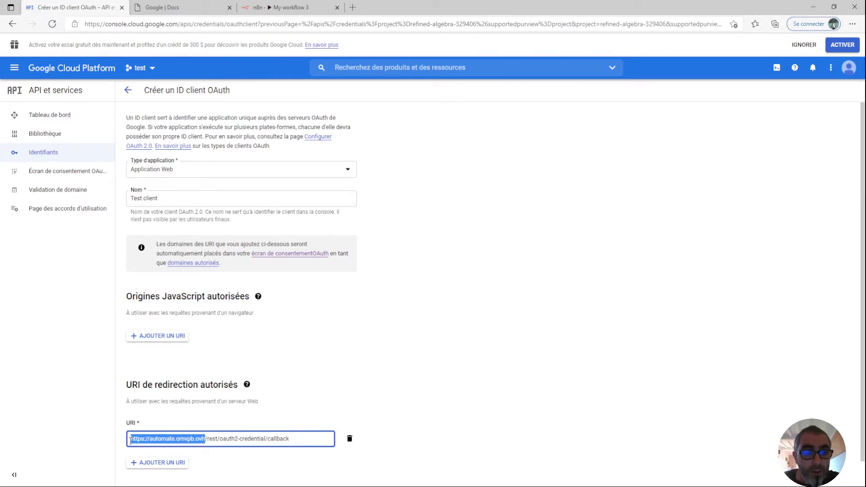
{"action": "left_click", "coordinate": [223, 440]}
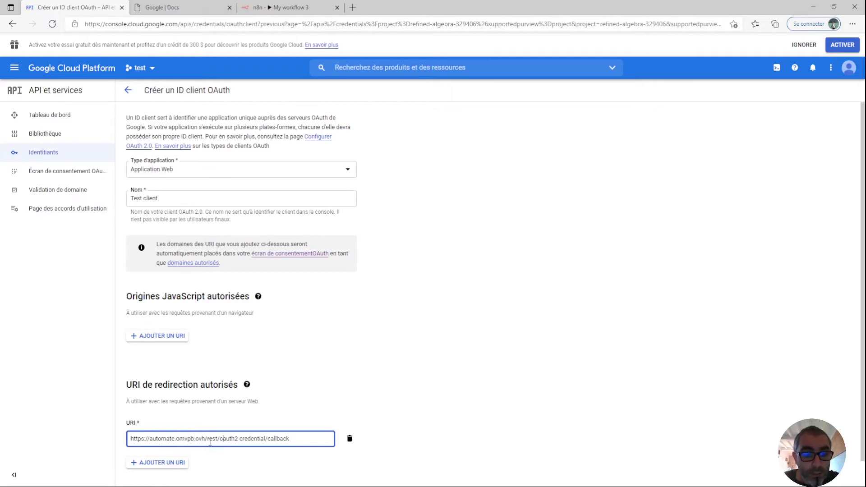
{"action": "left_click_drag", "start_coordinate": [212, 441], "coordinate": [303, 442]}
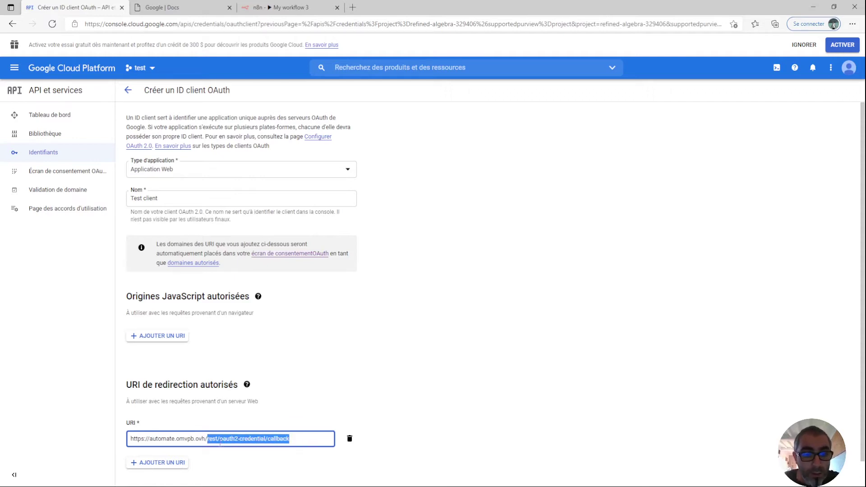
{"action": "left_click", "coordinate": [303, 403]}
{"action": "scroll", "coordinate": [390, 421], "scroll_direction": "down", "scroll_amount": 1}
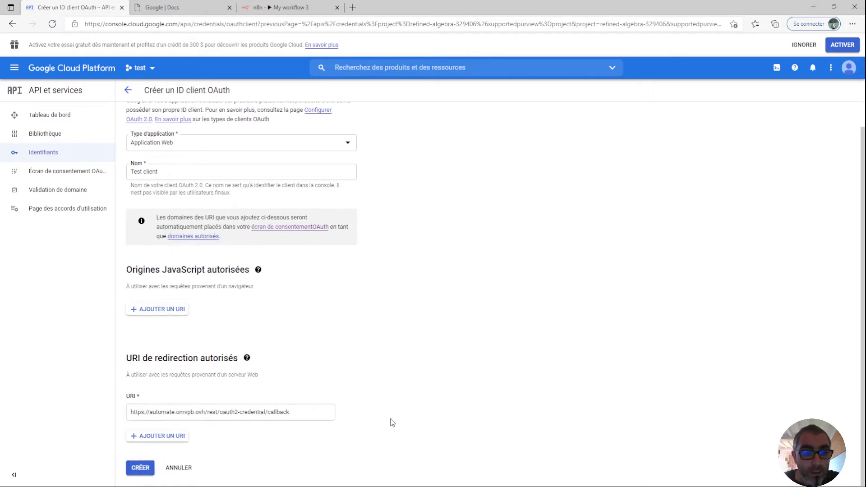
{"action": "left_click", "coordinate": [140, 468]}
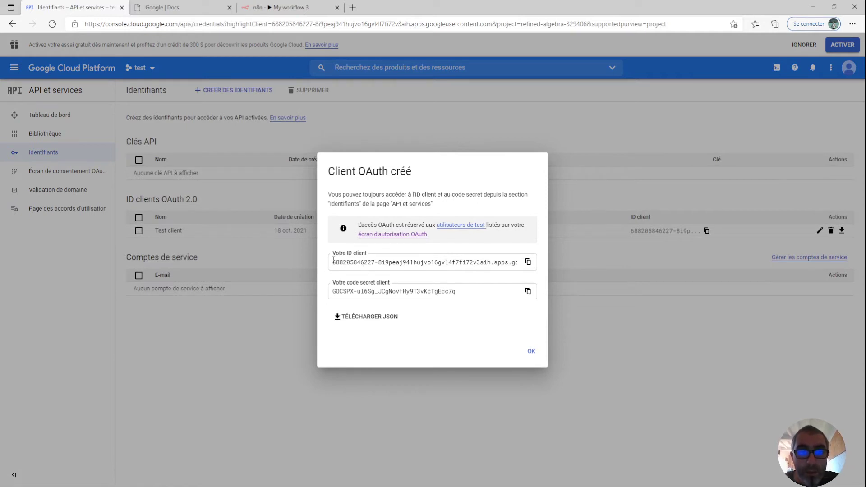
Dismiss the OAuth client created confirmation and check the Test client entry in the OAuth 2.0 client IDs list.
{"action": "left_click", "coordinate": [531, 351]}
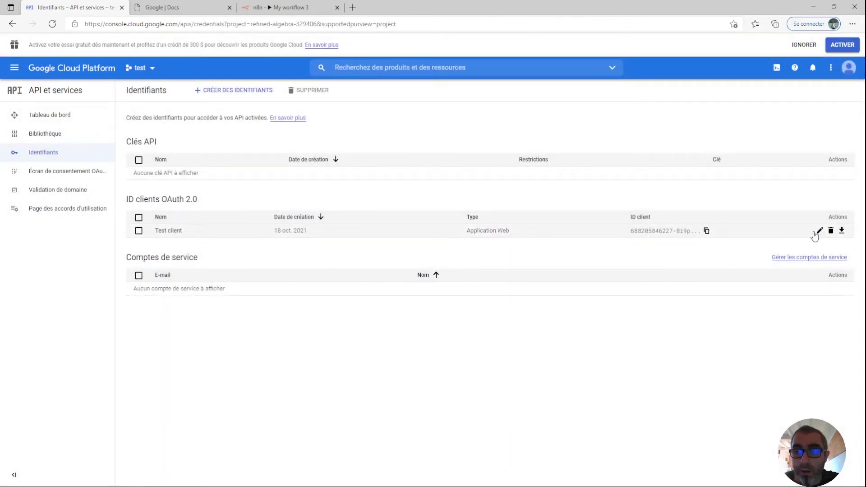
{"action": "left_click", "coordinate": [656, 230]}
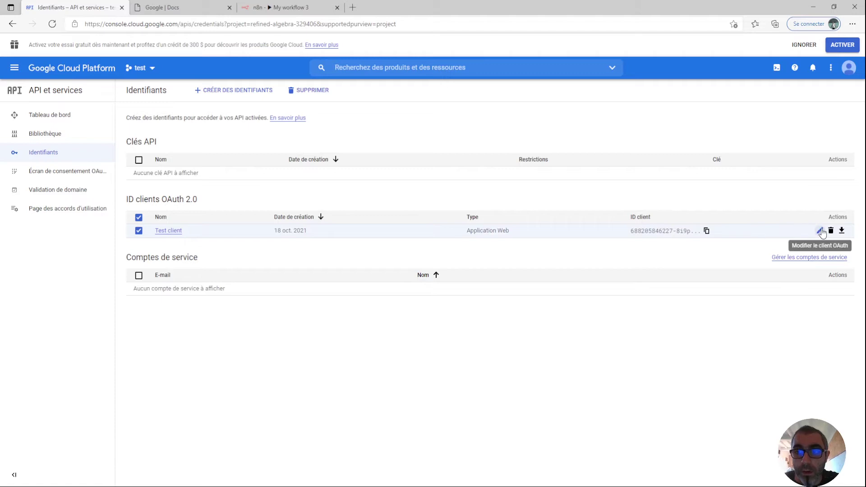
{"action": "left_click", "coordinate": [820, 230]}
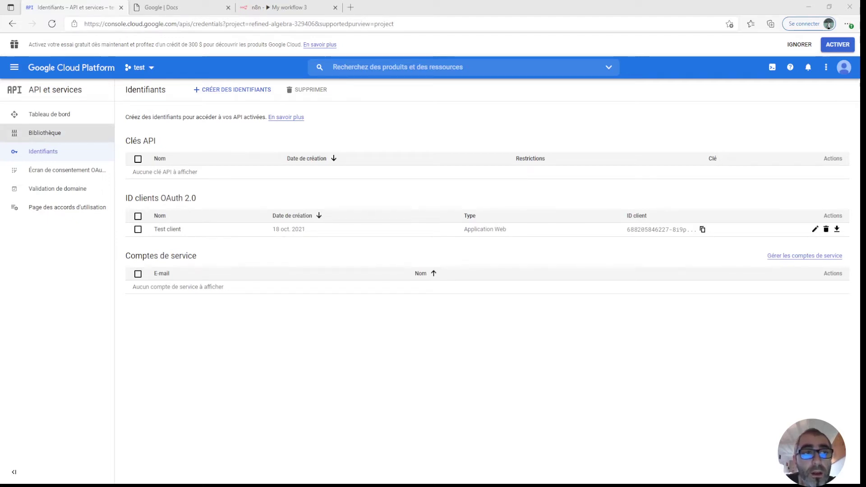
{"action": "left_click", "coordinate": [45, 134]}
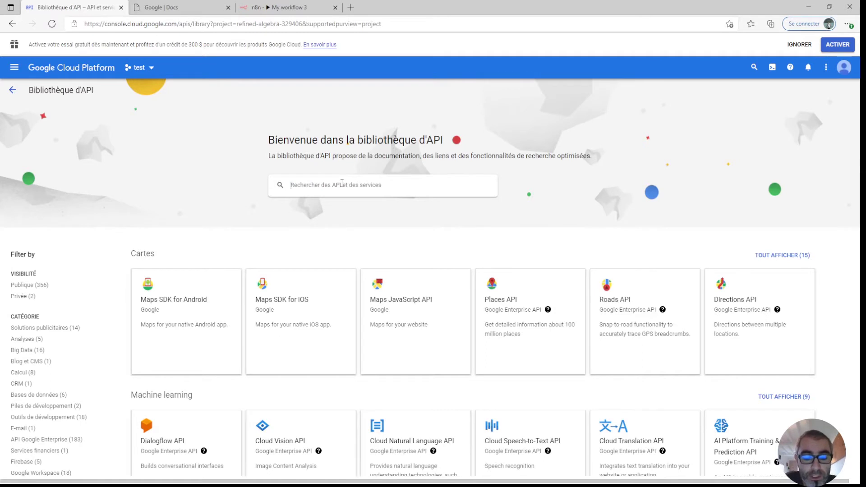
Search the API Library for 'sheet' and enable the Google Sheets API for the test project.
{"action": "left_click", "coordinate": [342, 182]}
{"action": "type", "text": "sheet"}
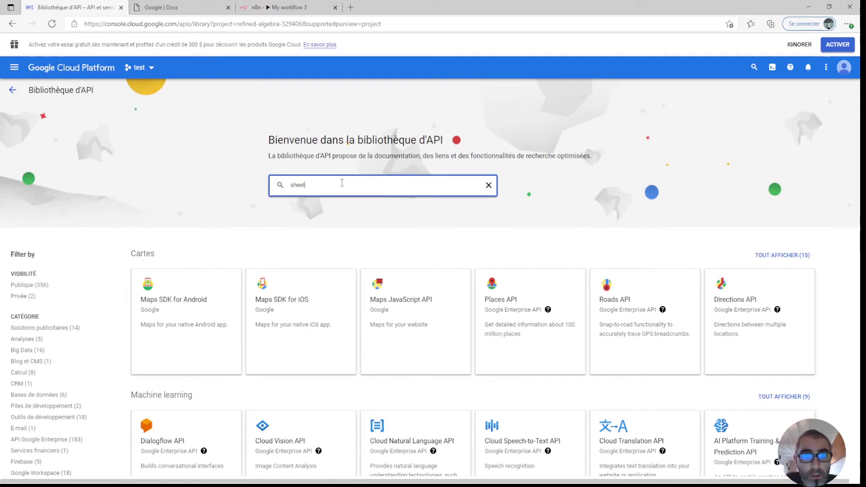
{"action": "key", "text": "Return"}
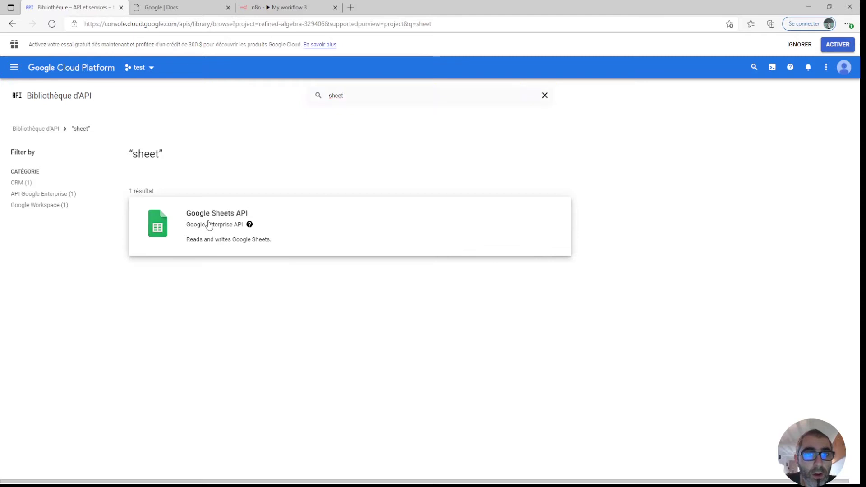
{"action": "left_click", "coordinate": [209, 224]}
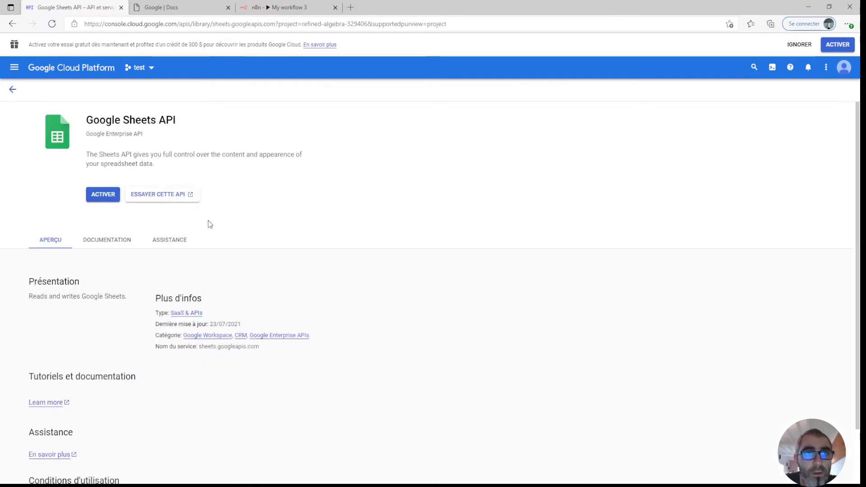
{"action": "left_click", "coordinate": [107, 200]}
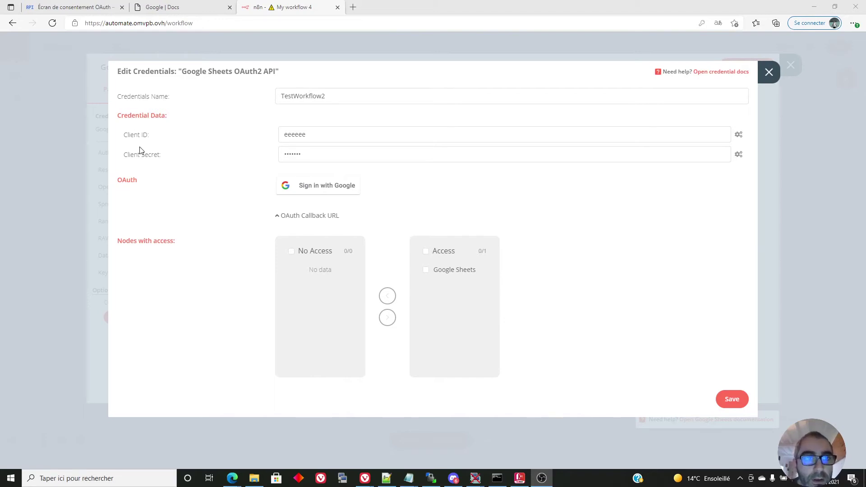
Copy the Test client's client ID from Google Cloud into the n8n credential's Client ID field.
{"action": "left_click", "coordinate": [65, 8]}
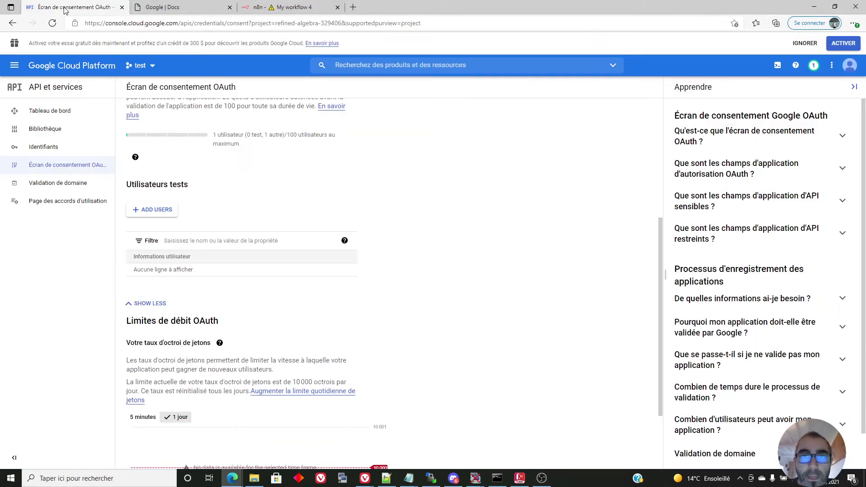
{"action": "left_click", "coordinate": [54, 148]}
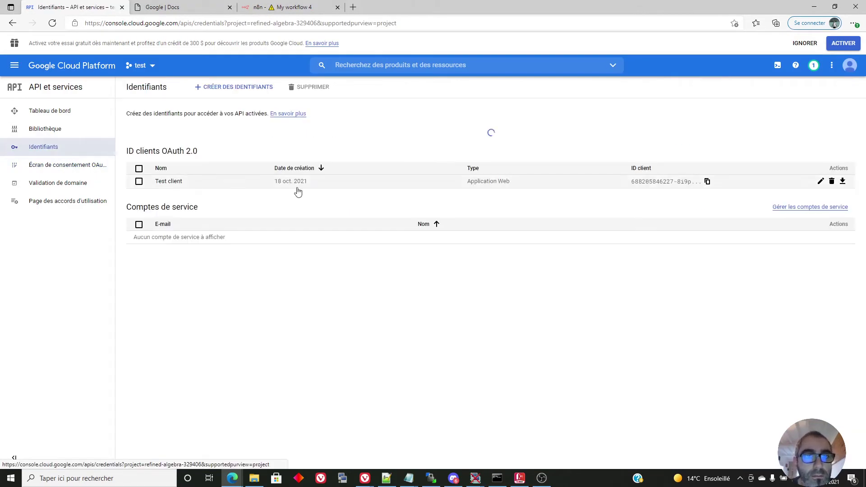
{"action": "left_click", "coordinate": [643, 224]}
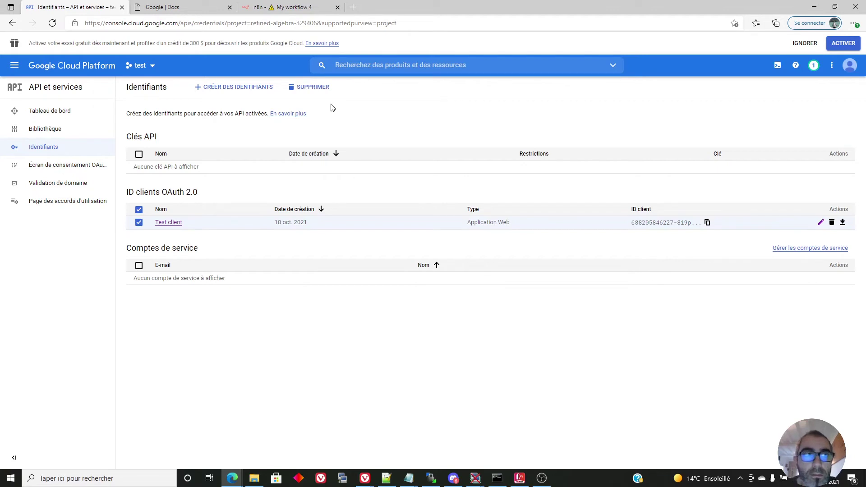
{"action": "left_click", "coordinate": [170, 222]}
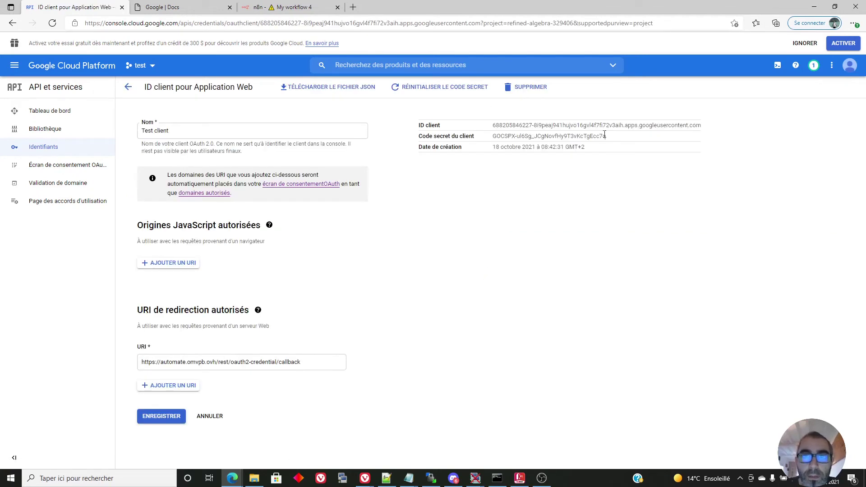
{"action": "mouse_move", "coordinate": [702, 129]}
{"action": "left_mouse_down"}
{"action": "mouse_move", "coordinate": [494, 127]}
{"action": "mouse_move", "coordinate": [702, 129]}
{"action": "left_mouse_up"}
{"action": "key", "text": "ctrl+c"}
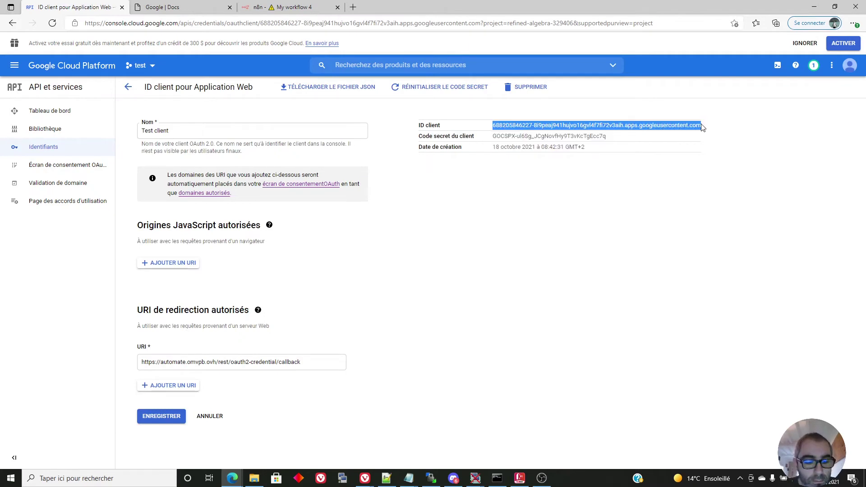
{"action": "left_click", "coordinate": [276, 9]}
{"action": "left_click_drag", "start_coordinate": [317, 134], "coordinate": [232, 133]}
{"action": "key", "text": "ctrl+v"}
Select and copy the Test client's client secret from Google Cloud.
{"action": "left_click", "coordinate": [66, 12]}
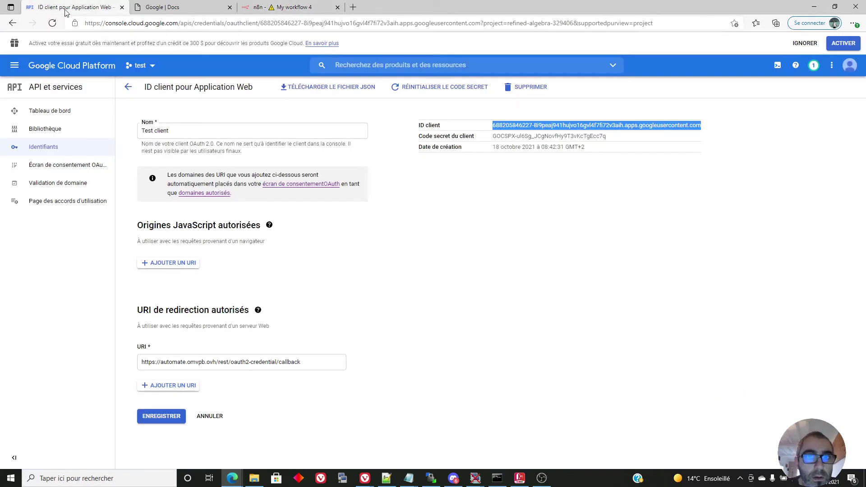
{"action": "left_click_drag", "start_coordinate": [607, 137], "coordinate": [484, 140]}
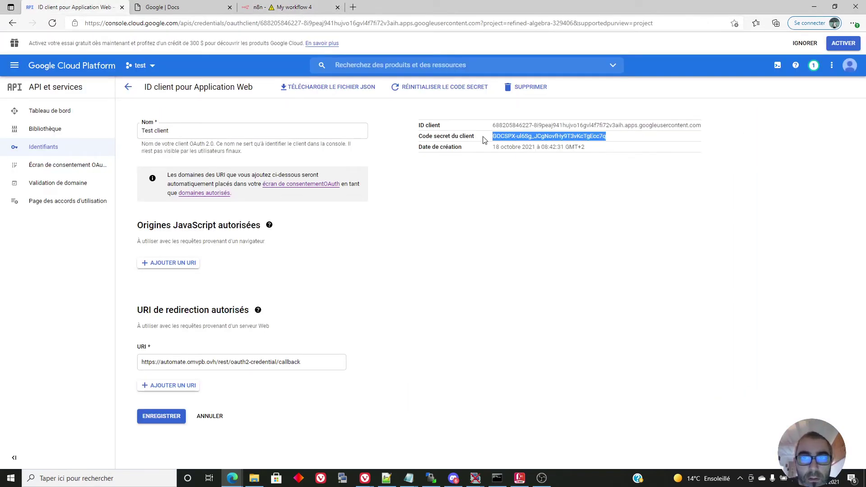
{"action": "left_click", "coordinate": [276, 7]}
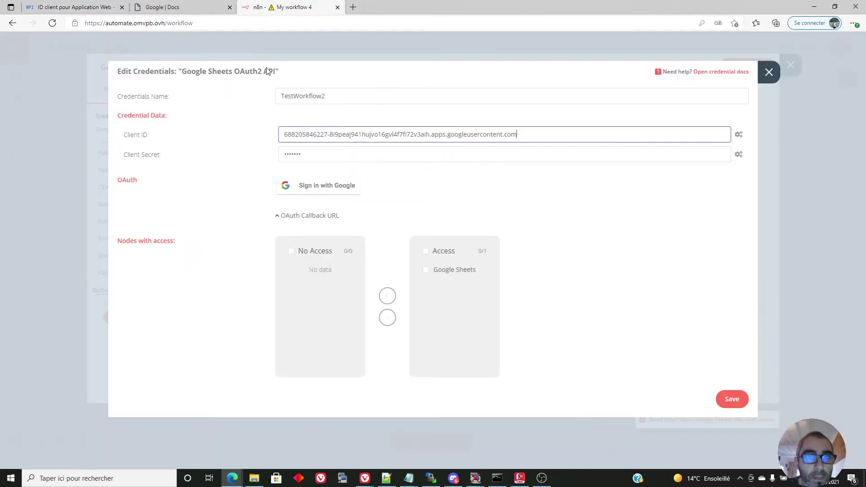
Paste the client secret into the n8n credential and sign in with Google, which fails with 403 access_denied.
{"action": "left_click_drag", "start_coordinate": [342, 154], "coordinate": [272, 152]}
{"action": "key", "text": "ctrl+v"}
{"action": "left_click", "coordinate": [310, 187]}
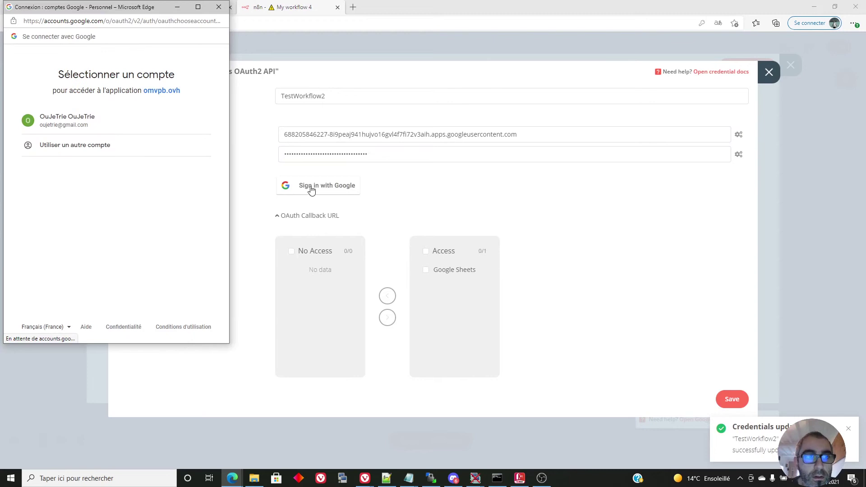
{"action": "left_click", "coordinate": [68, 121]}
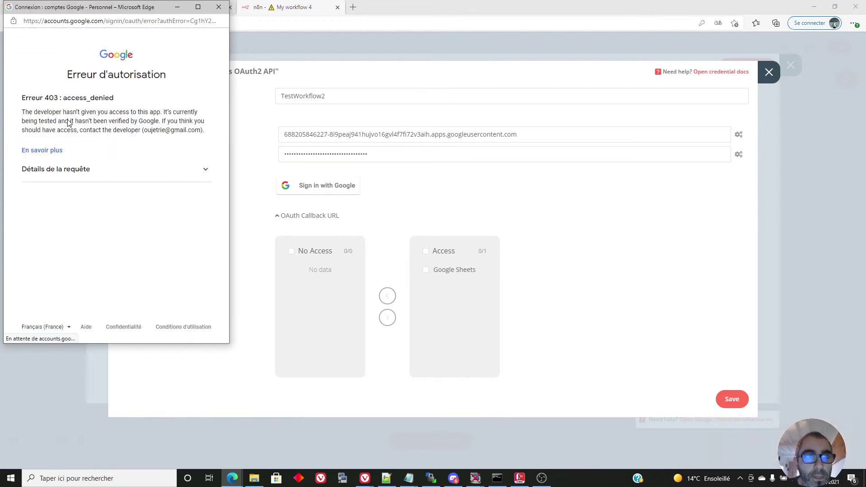
{"action": "left_click_drag", "start_coordinate": [122, 7], "coordinate": [420, 30]}
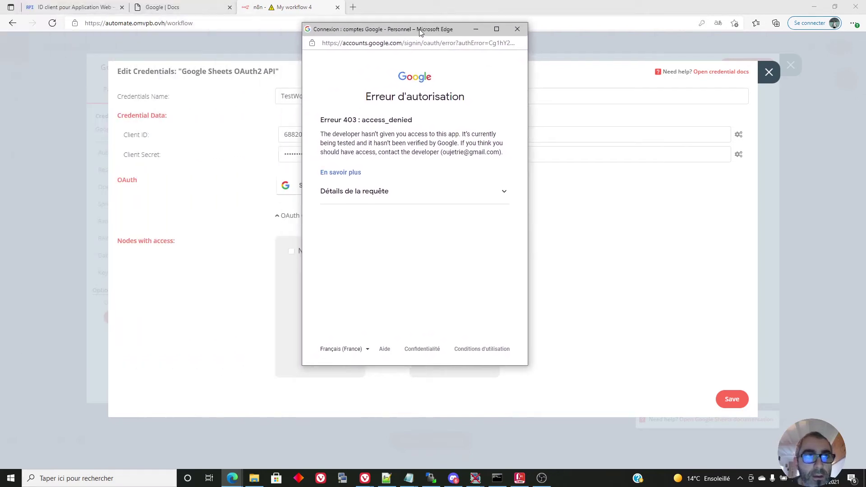
{"action": "left_click", "coordinate": [75, 9]}
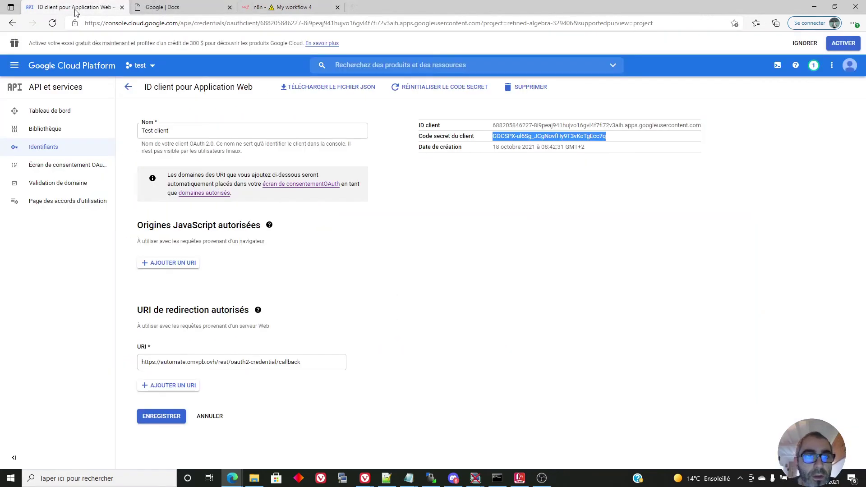
{"action": "left_click", "coordinate": [77, 170]}
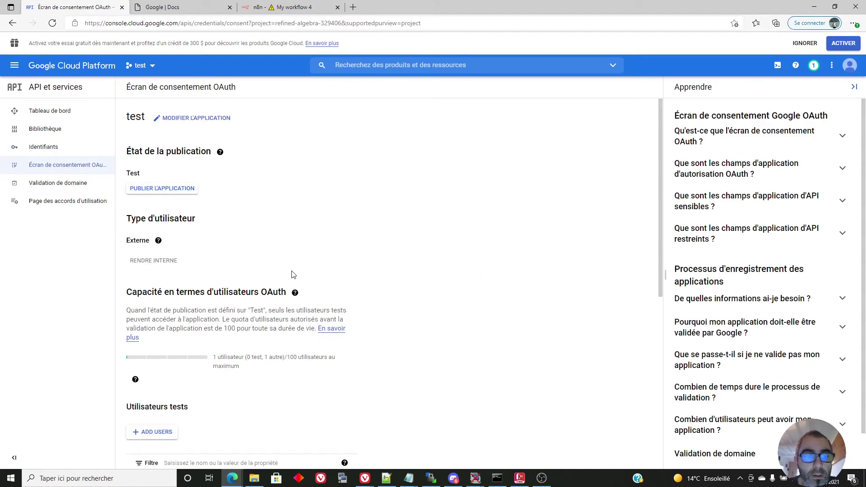
Register the Google account's e-mail under Test users on the OAuth consent screen and save it.
{"action": "scroll", "coordinate": [293, 273], "scroll_direction": "down", "scroll_amount": 4}
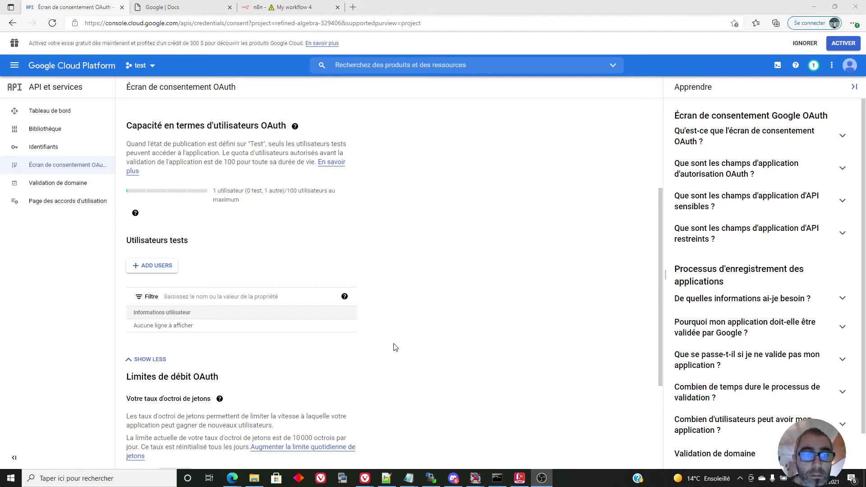
{"action": "left_click", "coordinate": [158, 266]}
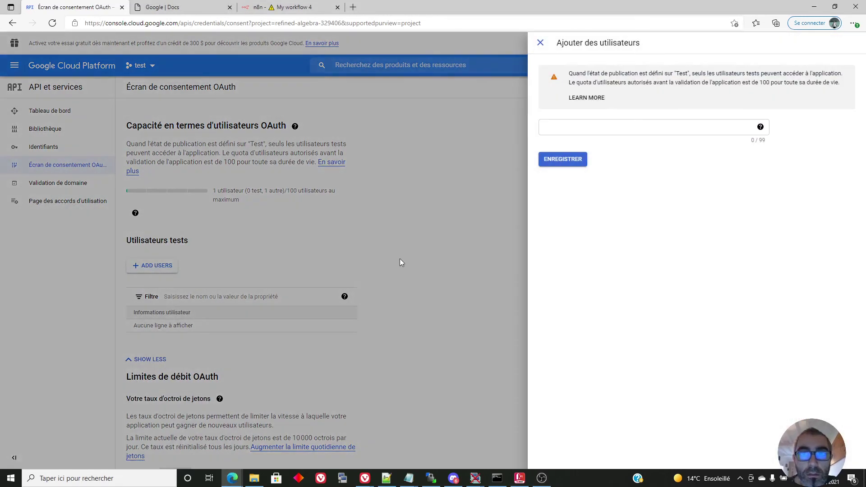
{"action": "left_click", "coordinate": [582, 131]}
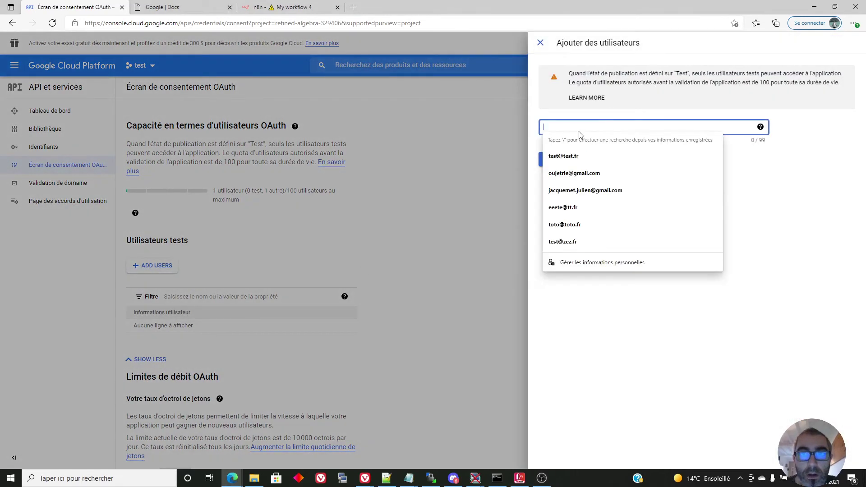
{"action": "left_click", "coordinate": [578, 172]}
{"action": "left_click", "coordinate": [569, 165]}
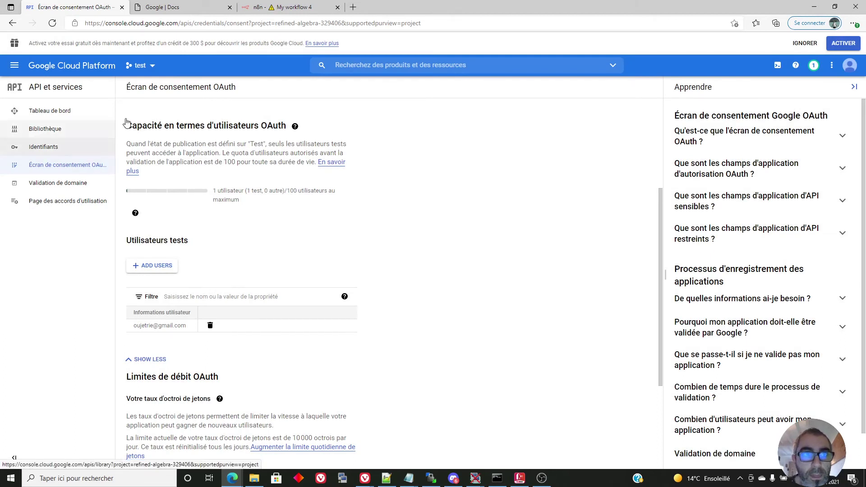
{"action": "left_click", "coordinate": [264, 8]}
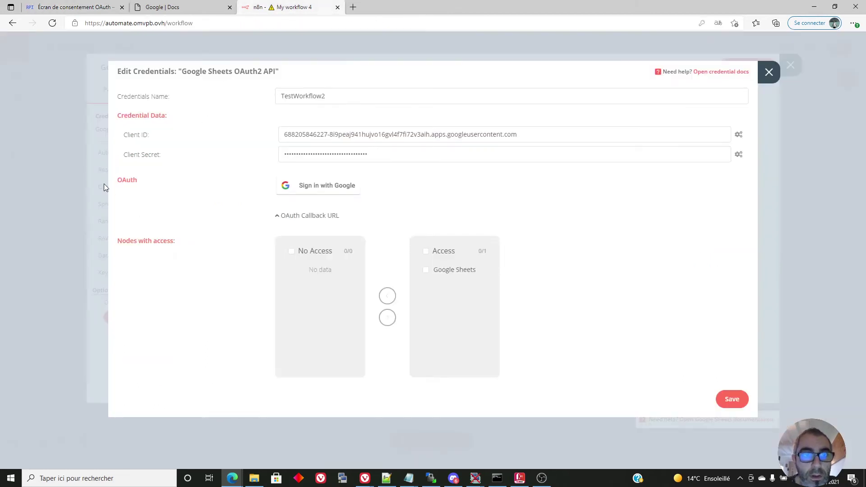
Sign in with Google, pass the unverified-app warning and grant Google Sheets access to TestWorkflow2.
{"action": "left_click", "coordinate": [315, 188]}
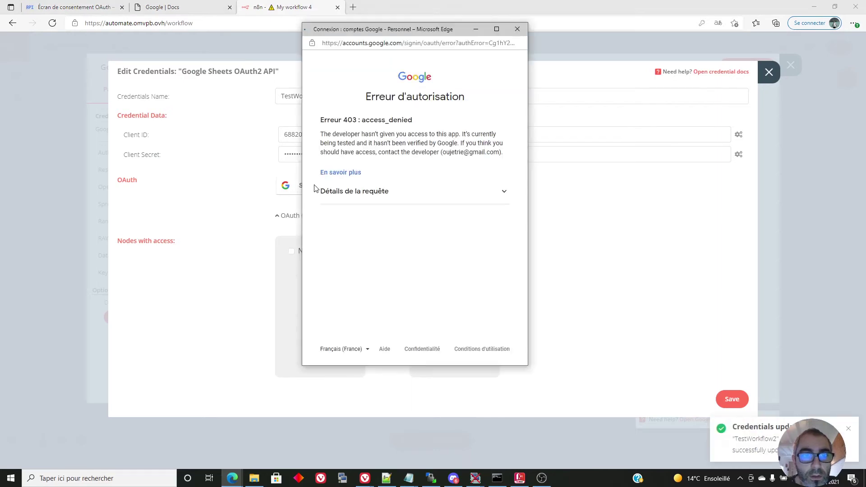
{"action": "left_click", "coordinate": [352, 148]}
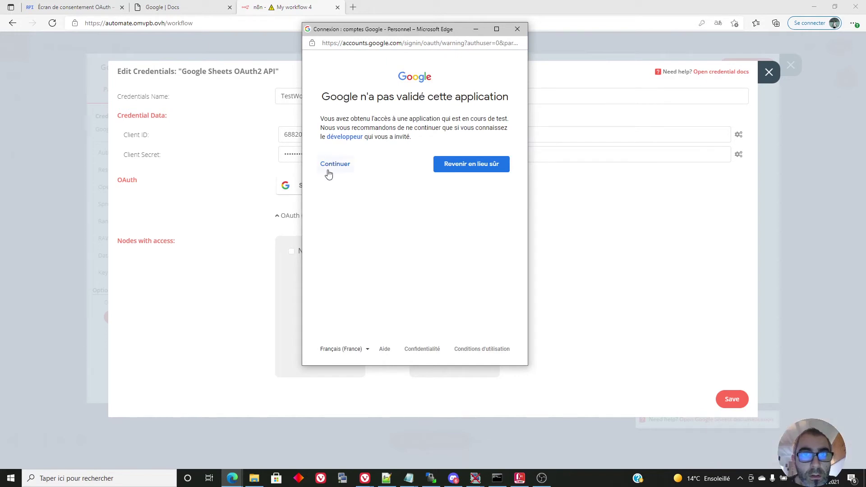
{"action": "left_click_drag", "start_coordinate": [394, 31], "coordinate": [178, 39]}
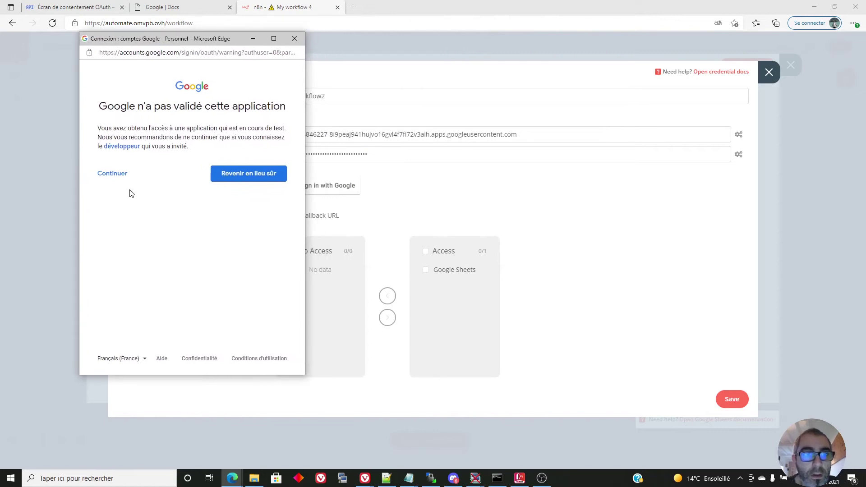
{"action": "left_click", "coordinate": [117, 175]}
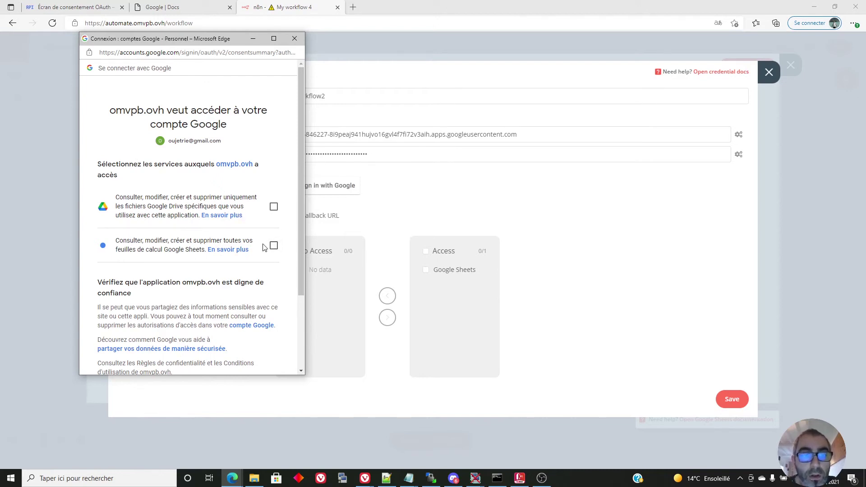
{"action": "left_click", "coordinate": [274, 245]}
{"action": "scroll", "coordinate": [296, 264], "scroll_direction": "down", "scroll_amount": 2}
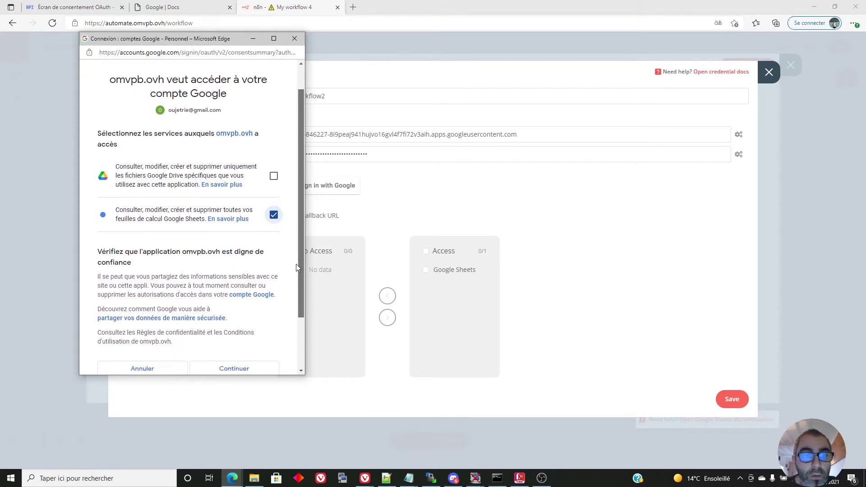
{"action": "left_click", "coordinate": [237, 317]}
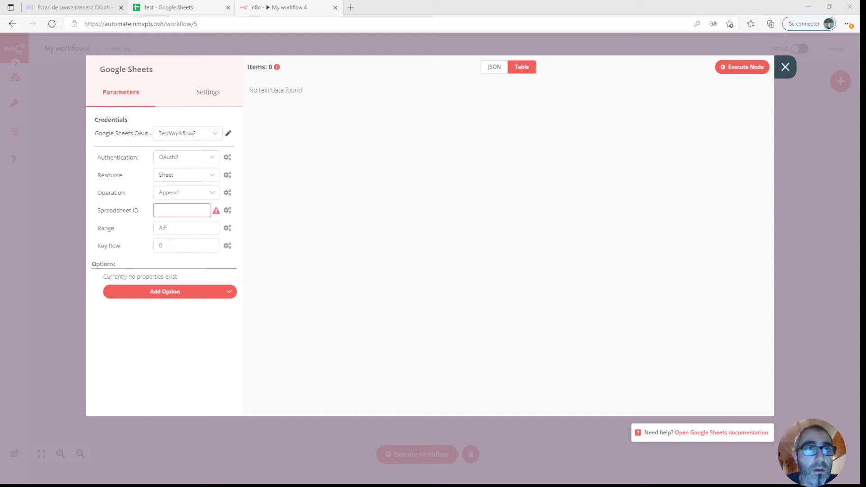
Copy the test spreadsheet's ID from its address into the Google Sheets node's Spreadsheet ID.
{"action": "left_click", "coordinate": [183, 7]}
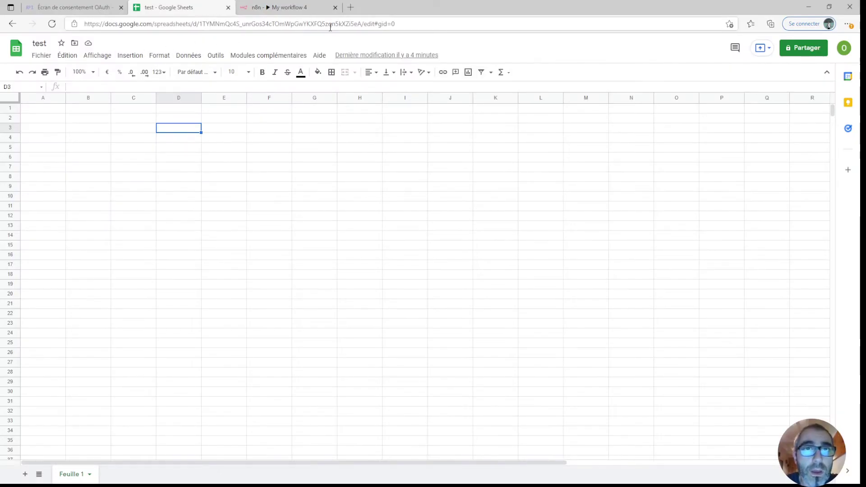
{"action": "left_click", "coordinate": [362, 25]}
{"action": "left_click_drag", "start_coordinate": [362, 25], "coordinate": [200, 24]}
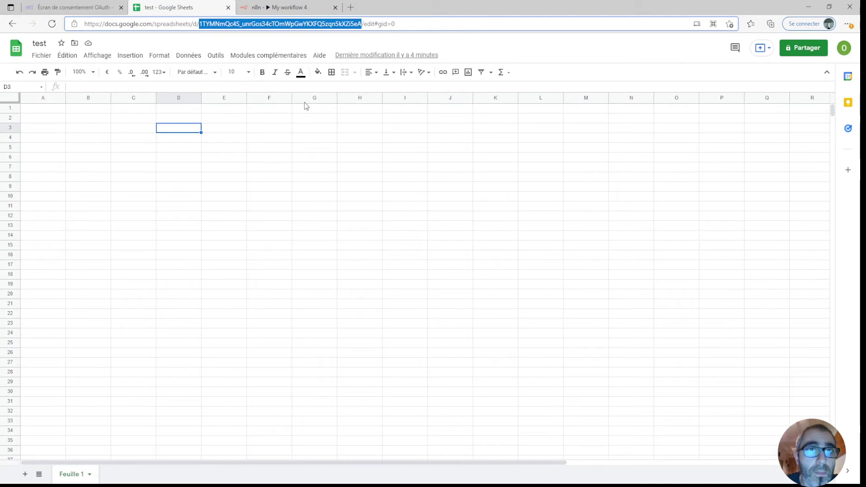
{"action": "left_click", "coordinate": [274, 11]}
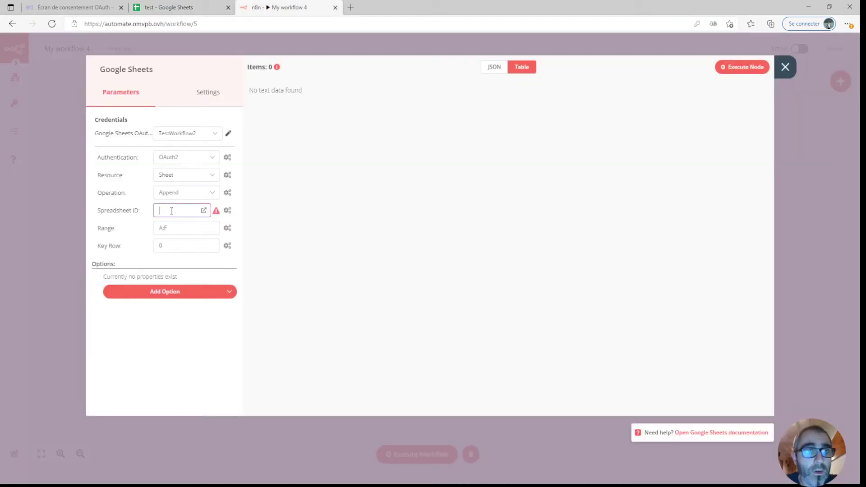
{"action": "key", "text": "ctrl+v"}
Set the Google Sheets node operation to Read with RAW Data enabled.
{"action": "left_click", "coordinate": [214, 193]}
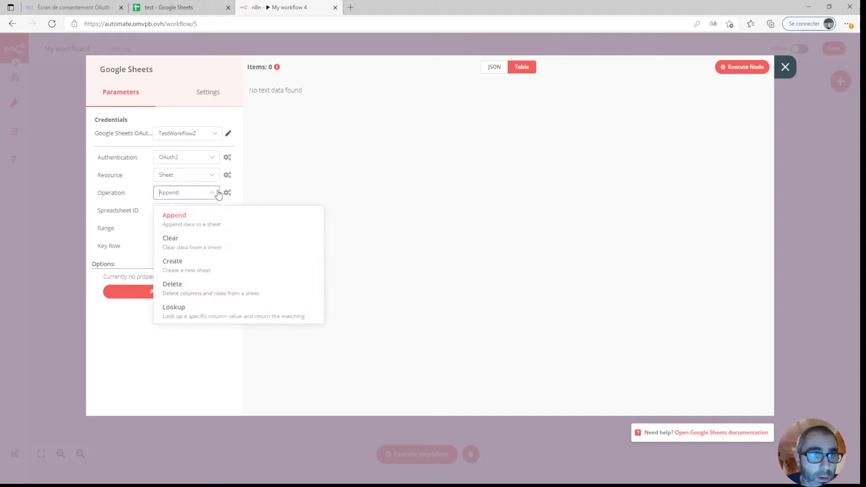
{"action": "scroll", "coordinate": [198, 258], "scroll_direction": "down", "scroll_amount": 2}
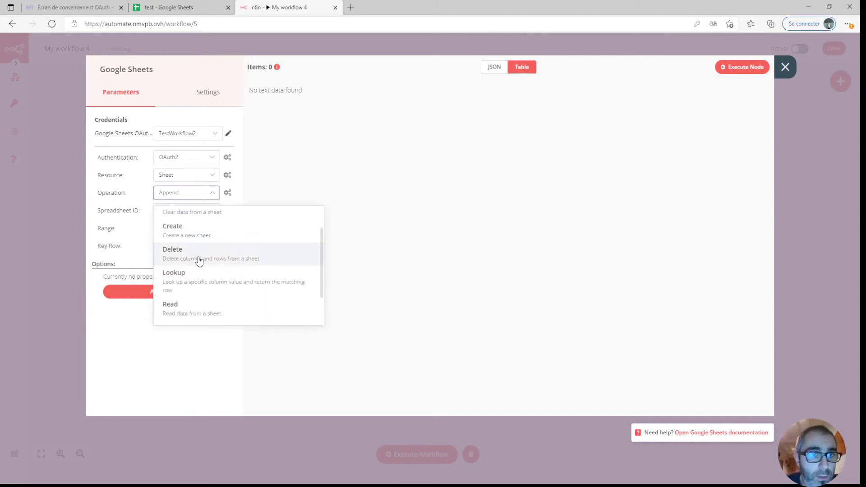
{"action": "left_click", "coordinate": [178, 311]}
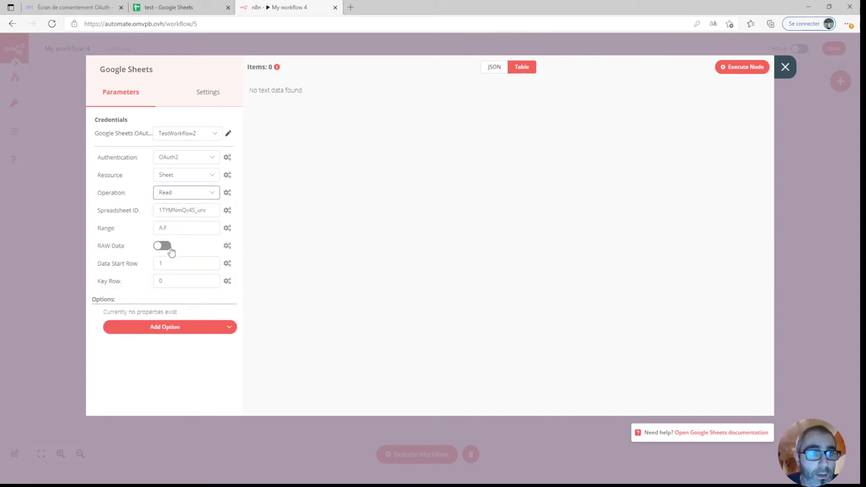
{"action": "left_click", "coordinate": [163, 246]}
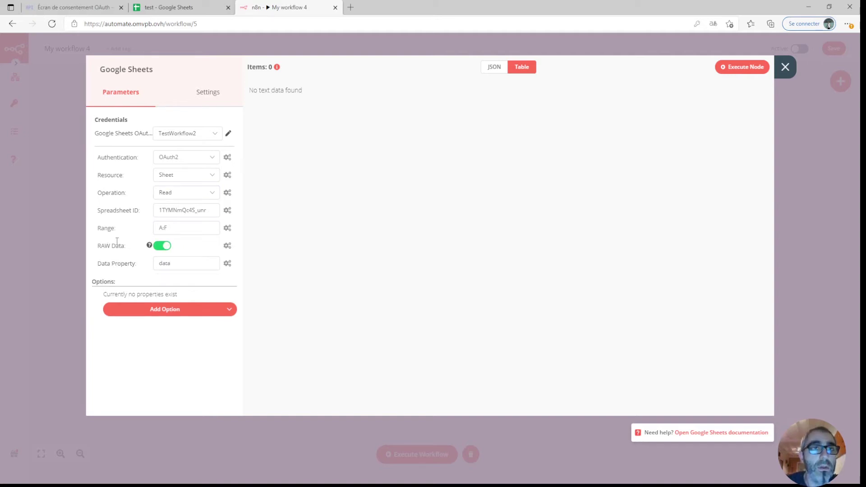
Enter sample data 'aaaa' in cell A1 and 'bbbb' in cell B1 of the test spreadsheet.
{"action": "left_click", "coordinate": [165, 8]}
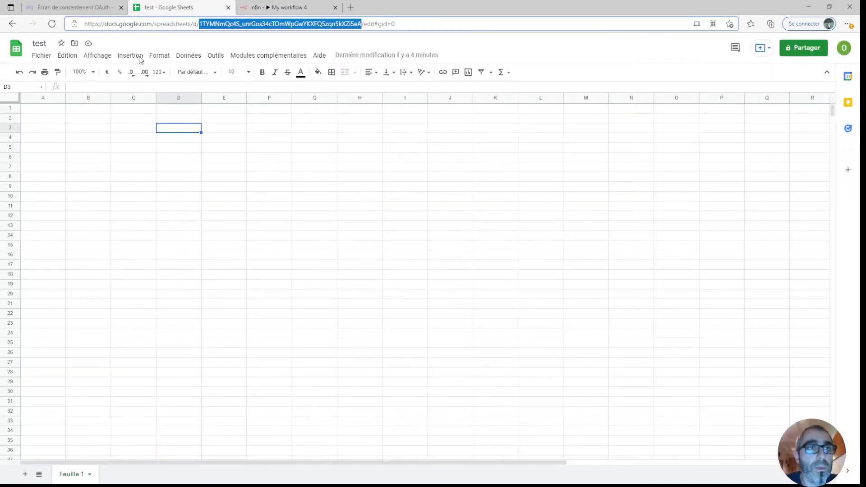
{"action": "left_click", "coordinate": [43, 109]}
{"action": "type", "text": "aaaa"}
{"action": "left_click", "coordinate": [81, 109]}
{"action": "type", "text": "bbbb"}
{"action": "left_click", "coordinate": [145, 139]}
Run the Google Sheets node to read the sheet, then reposition the Webhook node on the canvas.
{"action": "left_click", "coordinate": [297, 7]}
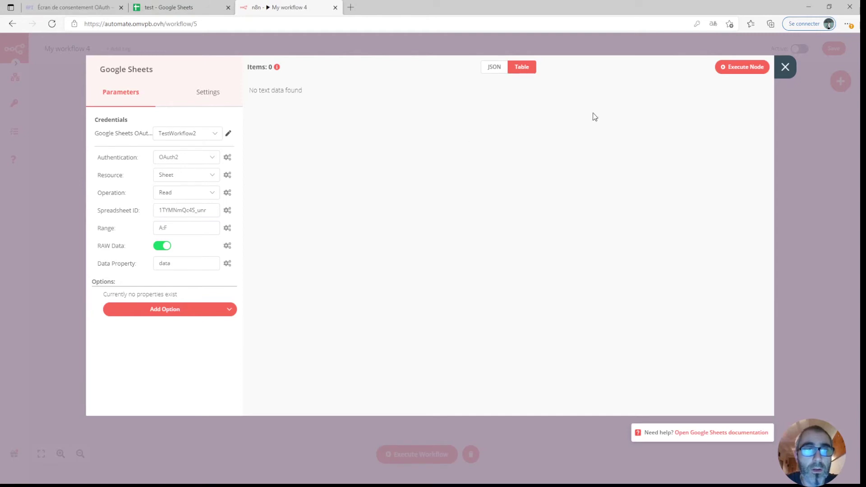
{"action": "left_click", "coordinate": [733, 68]}
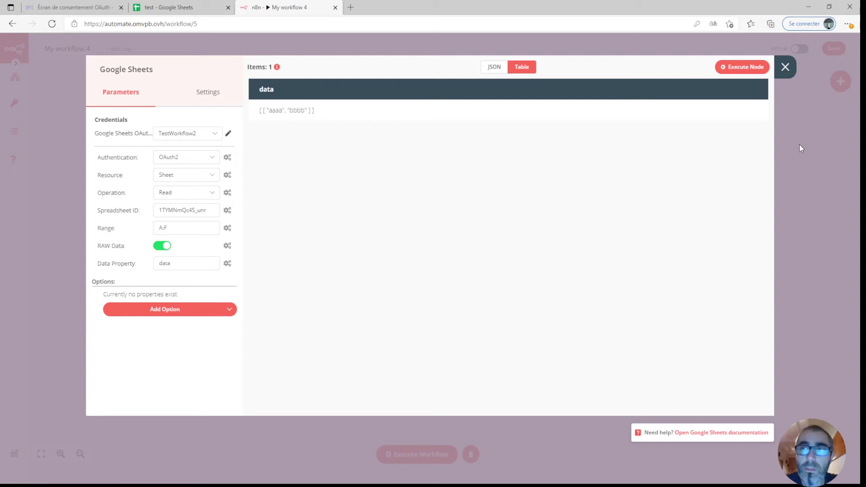
{"action": "left_click", "coordinate": [785, 68]}
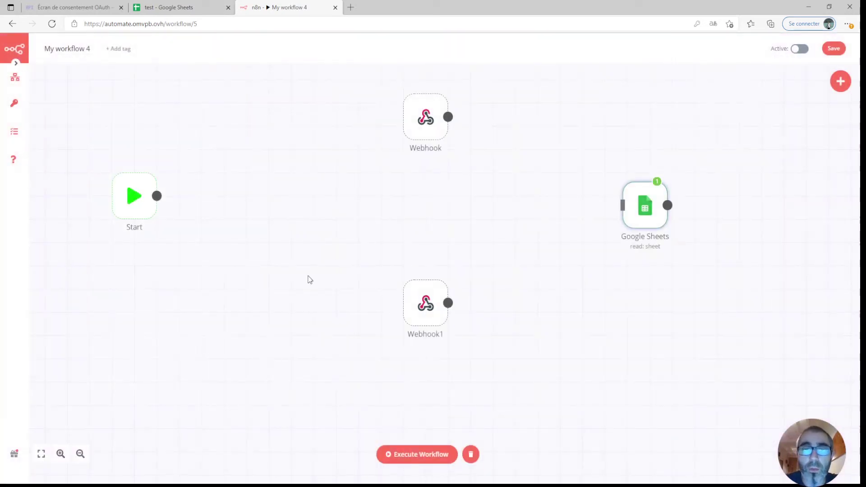
{"action": "left_click_drag", "start_coordinate": [419, 128], "coordinate": [331, 131]}
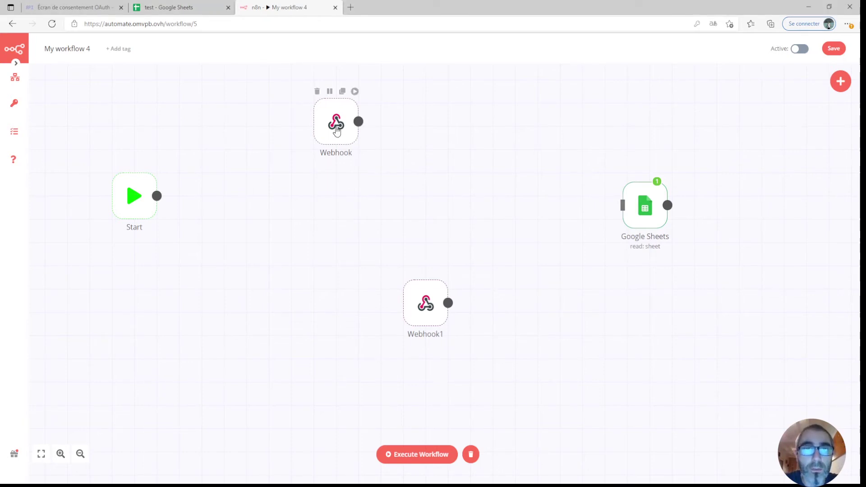
{"action": "double_click", "coordinate": [335, 129]}
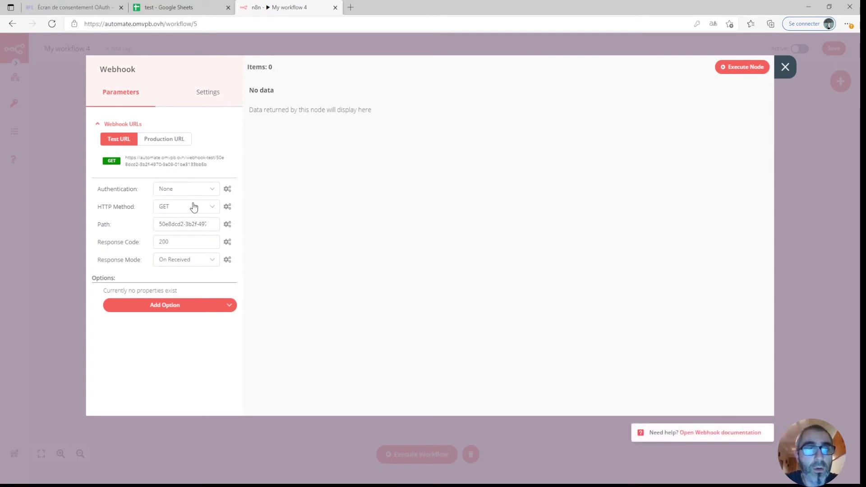
Add a Response Data option holding the pasted signup form HTML, minus the blank lines after console.log.
{"action": "left_click", "coordinate": [175, 305]}
{"action": "left_click", "coordinate": [176, 328]}
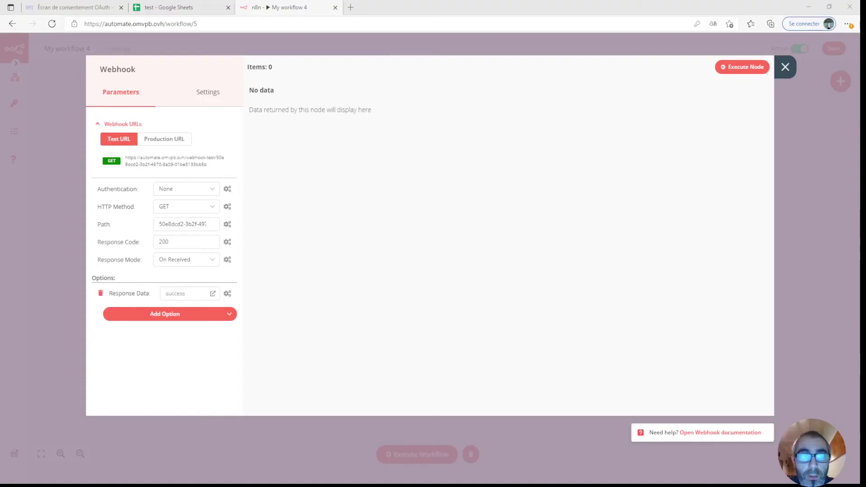
{"action": "left_click", "coordinate": [189, 292]}
{"action": "left_click", "coordinate": [212, 294]}
{"action": "left_click", "coordinate": [234, 199]}
{"action": "key", "text": "ctrl+v"}
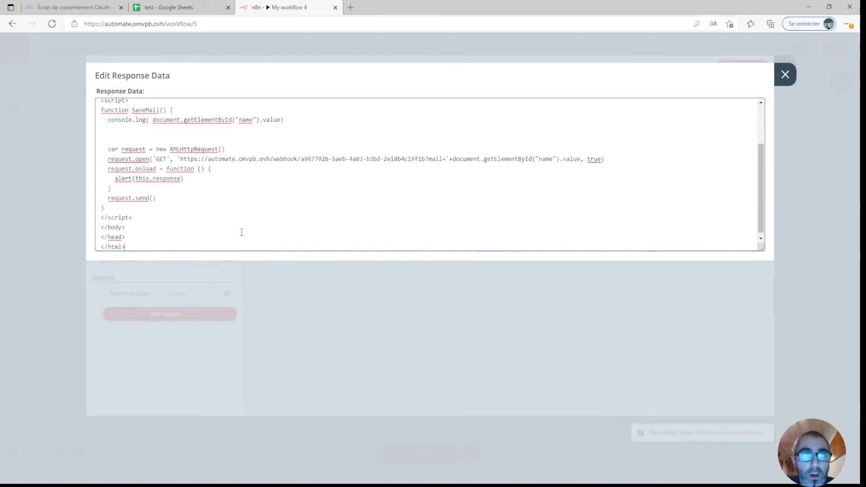
{"action": "scroll", "coordinate": [265, 184], "scroll_direction": "up", "scroll_amount": 1}
{"action": "left_click_drag", "start_coordinate": [298, 173], "coordinate": [298, 180]}
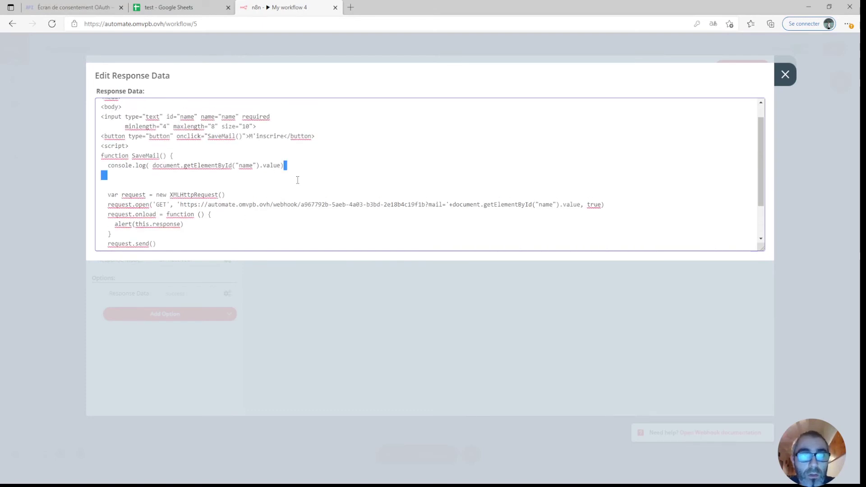
{"action": "key", "text": "Delete"}
{"action": "key", "text": "Delete"}
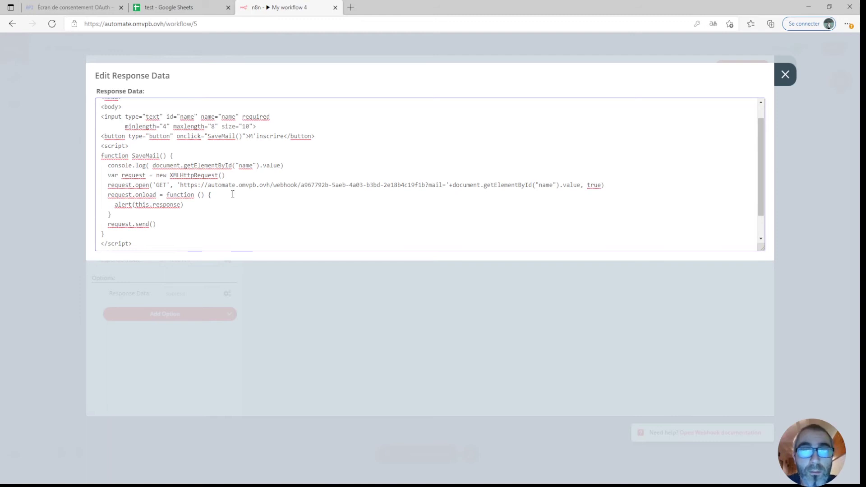
{"action": "left_click", "coordinate": [784, 74]}
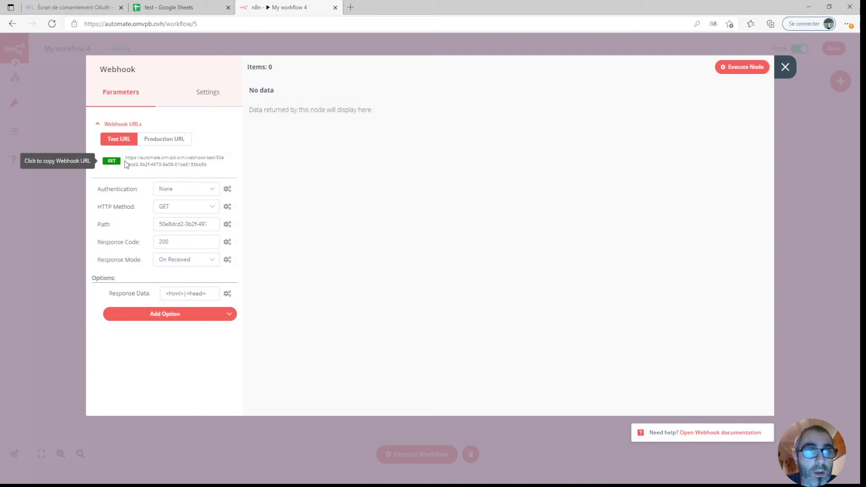
Execute the Webhook node and load its test URL in a new tab to show the signup form.
{"action": "left_click", "coordinate": [153, 165]}
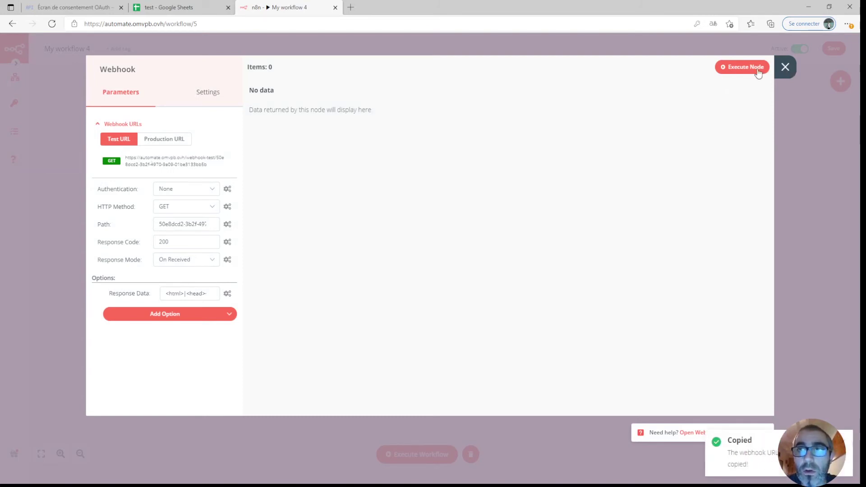
{"action": "left_click", "coordinate": [785, 67]}
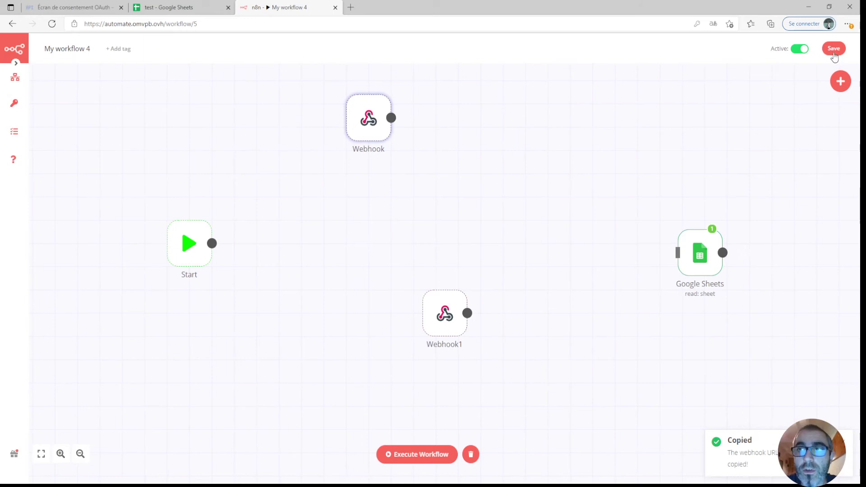
{"action": "double_click", "coordinate": [364, 116]}
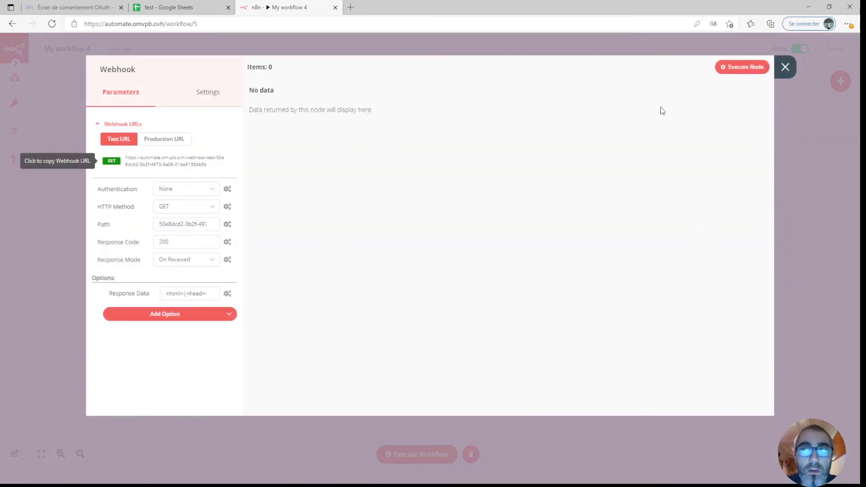
{"action": "left_click", "coordinate": [730, 68]}
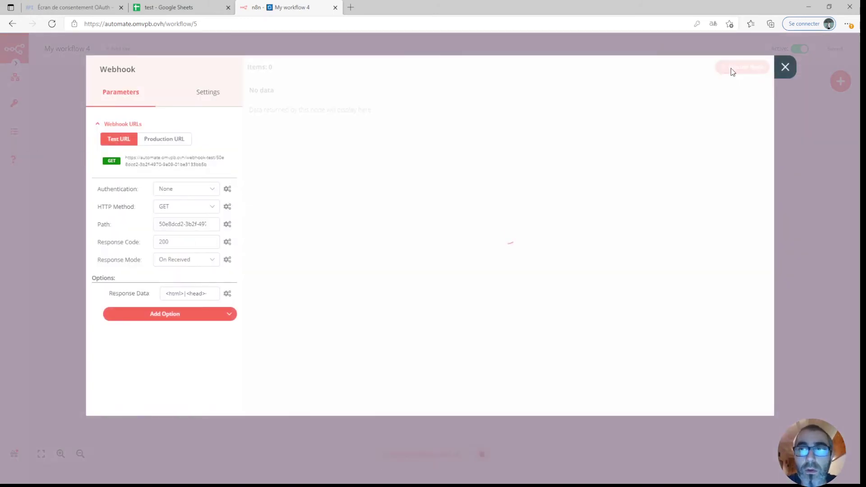
{"action": "left_click", "coordinate": [350, 7]}
{"action": "key", "text": "ctrl+v"}
{"action": "key", "text": "Return"}
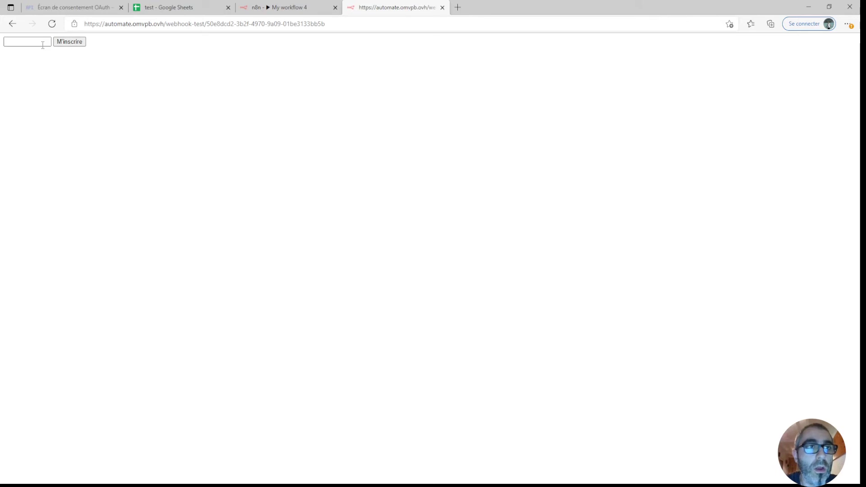
{"action": "left_click", "coordinate": [257, 10]}
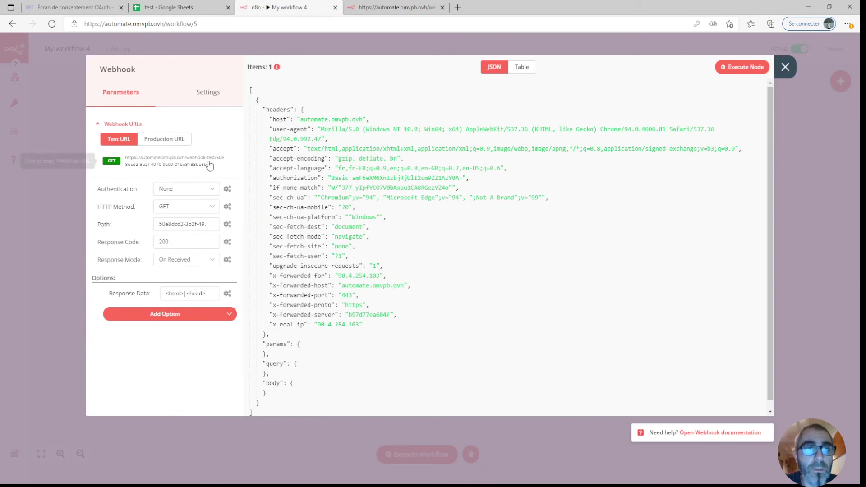
Copy the Webhook's production URL and toggle the workflow's Active switch off and back on.
{"action": "left_click", "coordinate": [167, 140]}
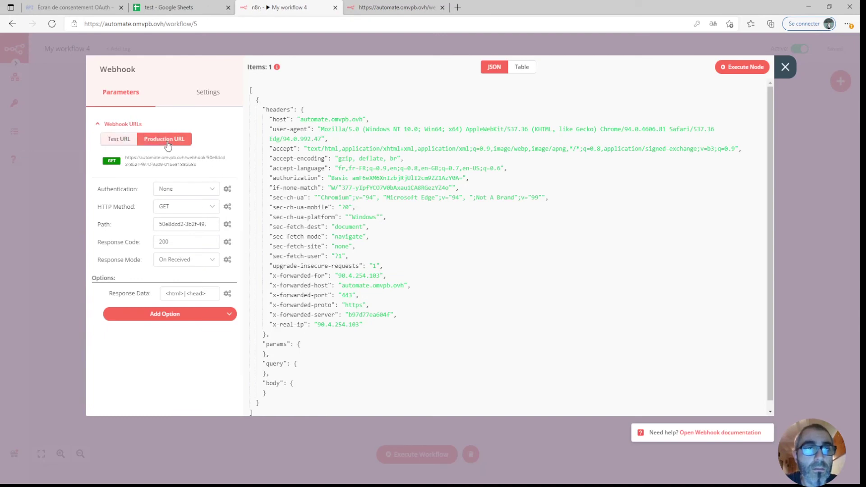
{"action": "left_click", "coordinate": [126, 165]}
{"action": "left_click", "coordinate": [784, 67]}
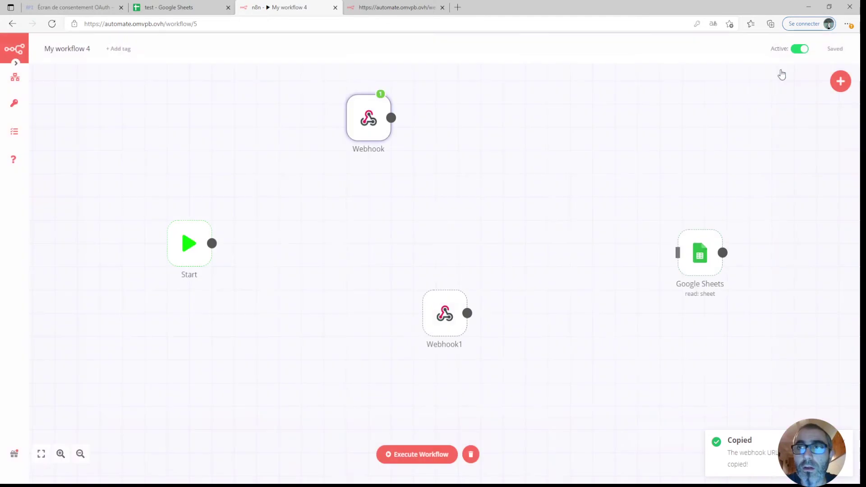
{"action": "left_click", "coordinate": [796, 51]}
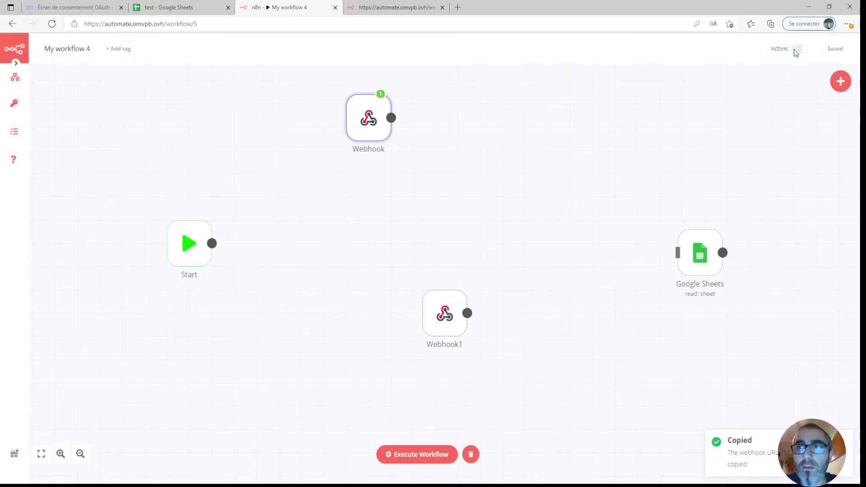
{"action": "left_click", "coordinate": [801, 50]}
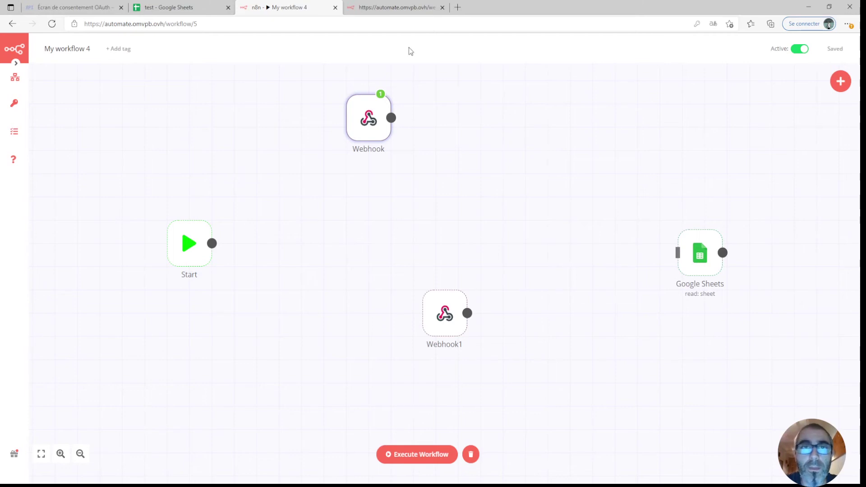
{"action": "left_click", "coordinate": [387, 9]}
{"action": "left_click", "coordinate": [347, 25]}
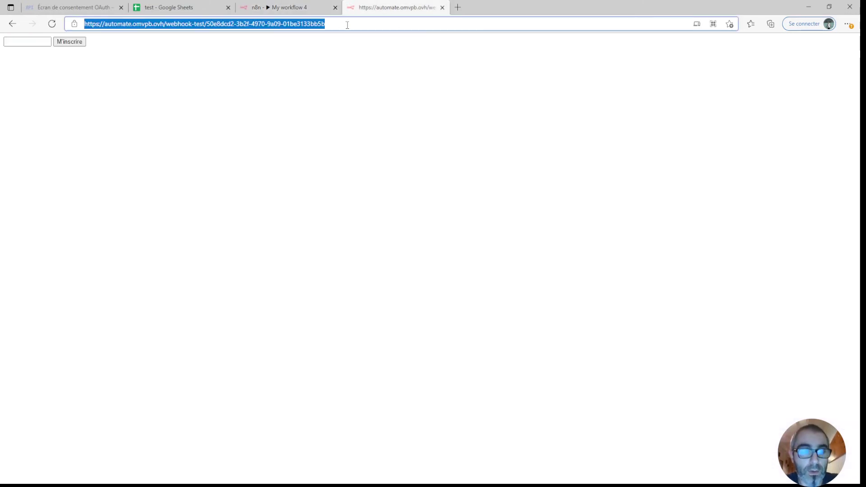
Load the signup form from the production webhook URL, then nudge Webhook1 left and view its parameters.
{"action": "key", "text": "ctrl+v"}
{"action": "key", "text": "Return"}
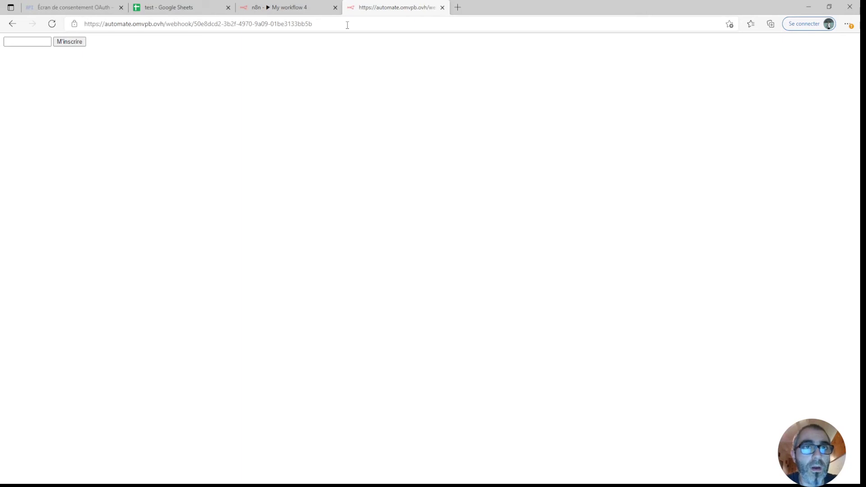
{"action": "left_click", "coordinate": [290, 8]}
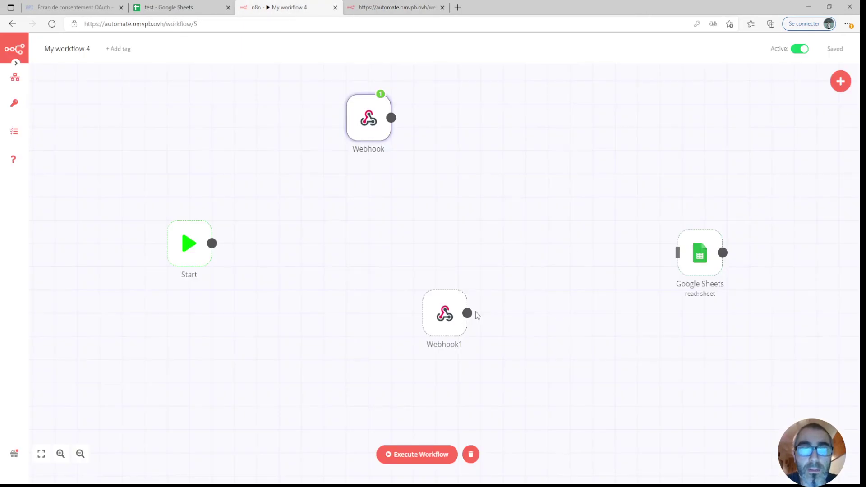
{"action": "left_click_drag", "start_coordinate": [443, 308], "coordinate": [415, 309]}
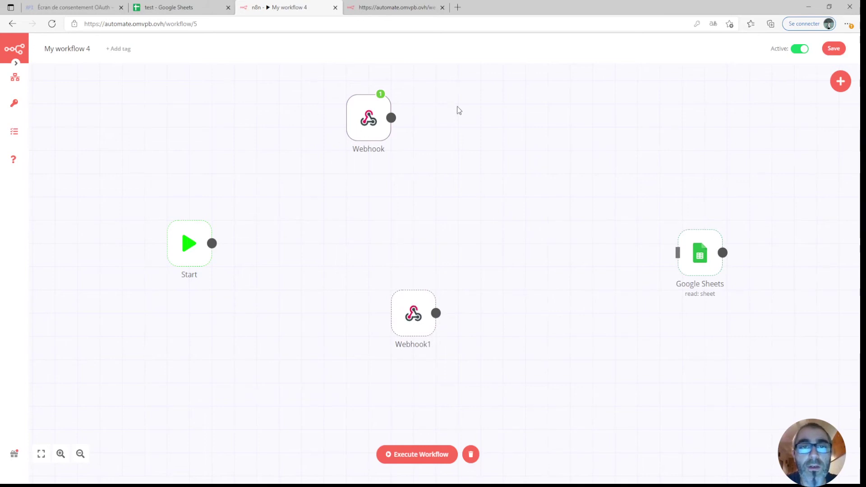
{"action": "double_click", "coordinate": [422, 312]}
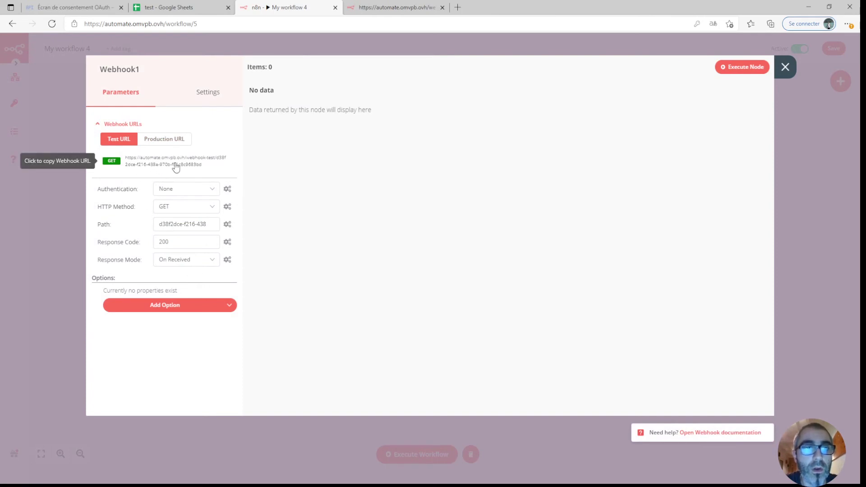
Point the signup script's request.open at Webhook1's test URL and save the workflow.
{"action": "left_click", "coordinate": [176, 166]}
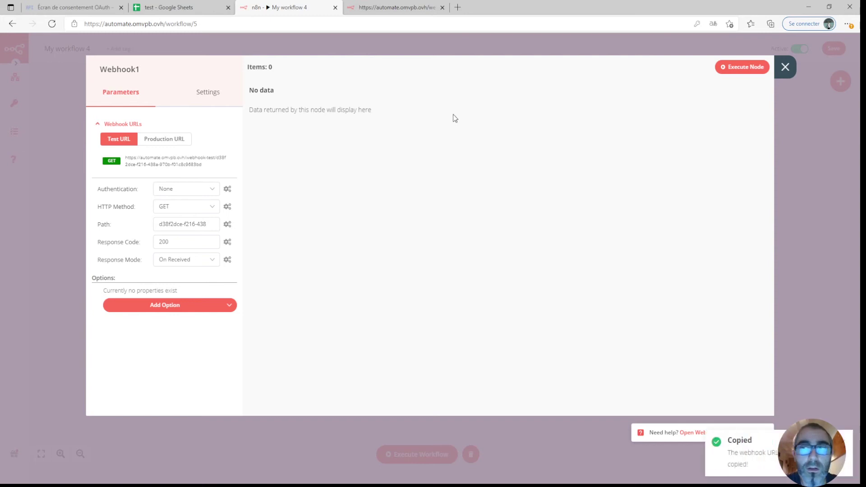
{"action": "left_click", "coordinate": [782, 68]}
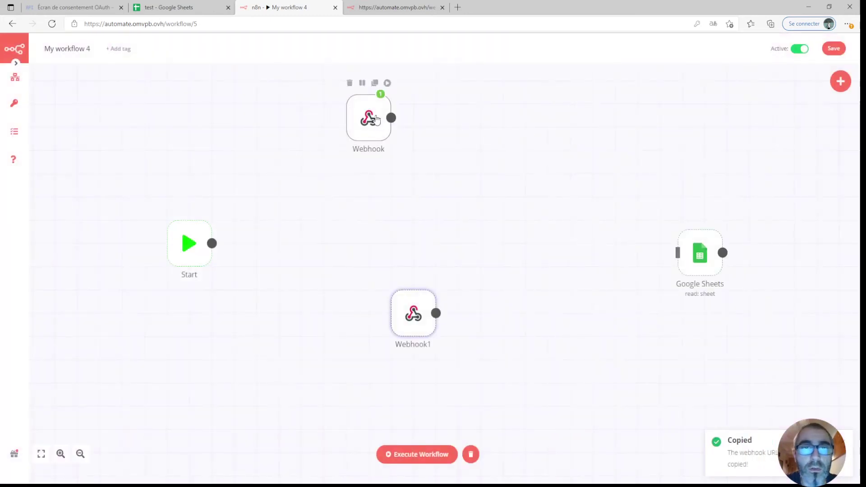
{"action": "double_click", "coordinate": [377, 120]}
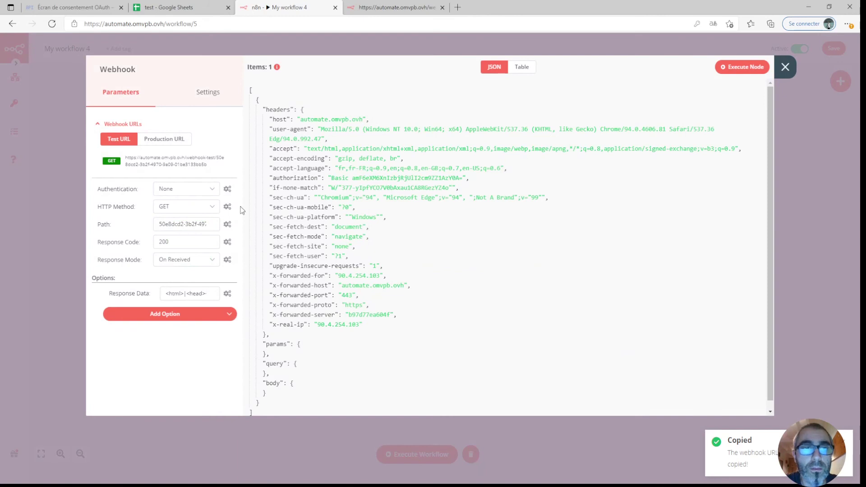
{"action": "left_click", "coordinate": [212, 294]}
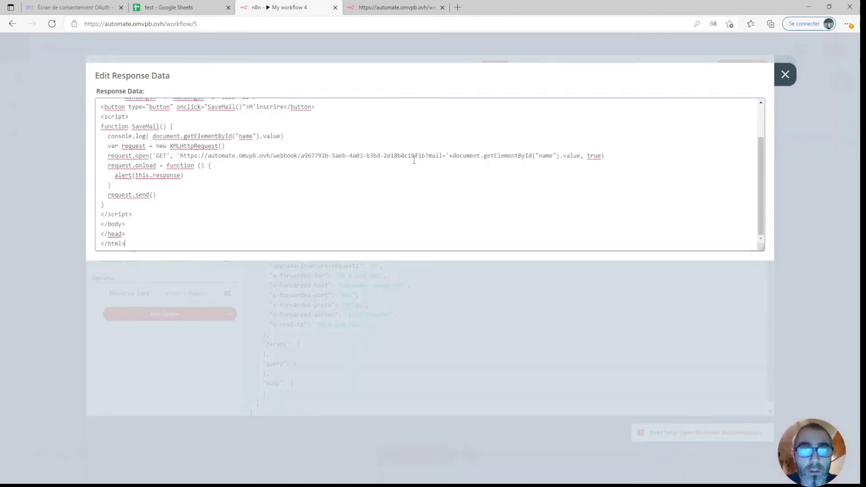
{"action": "left_click_drag", "start_coordinate": [424, 156], "coordinate": [184, 156]}
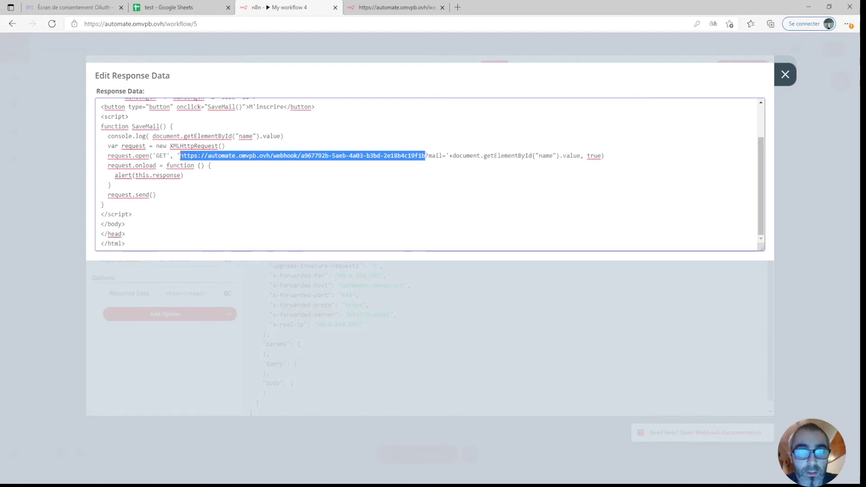
{"action": "key", "text": "ctrl+v"}
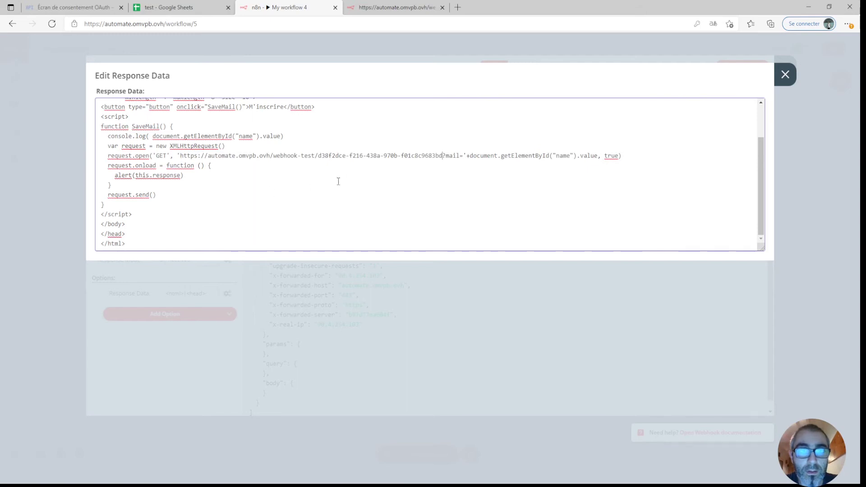
{"action": "left_click", "coordinate": [785, 74]}
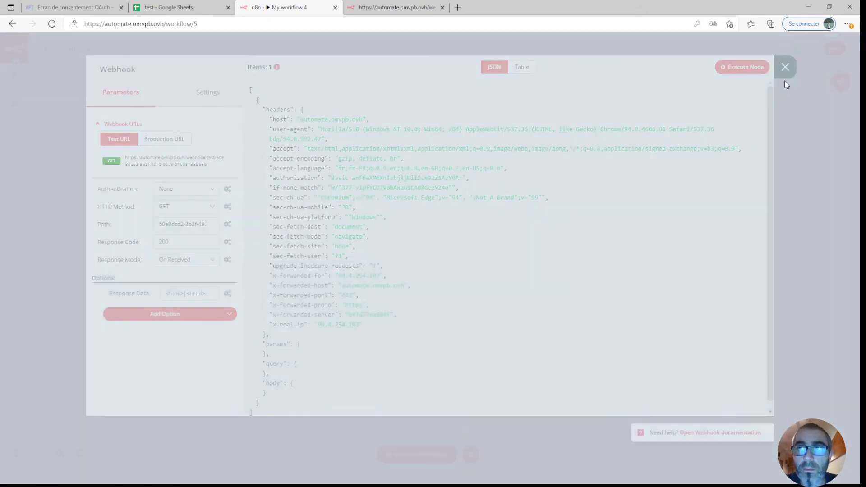
{"action": "left_click", "coordinate": [785, 69]}
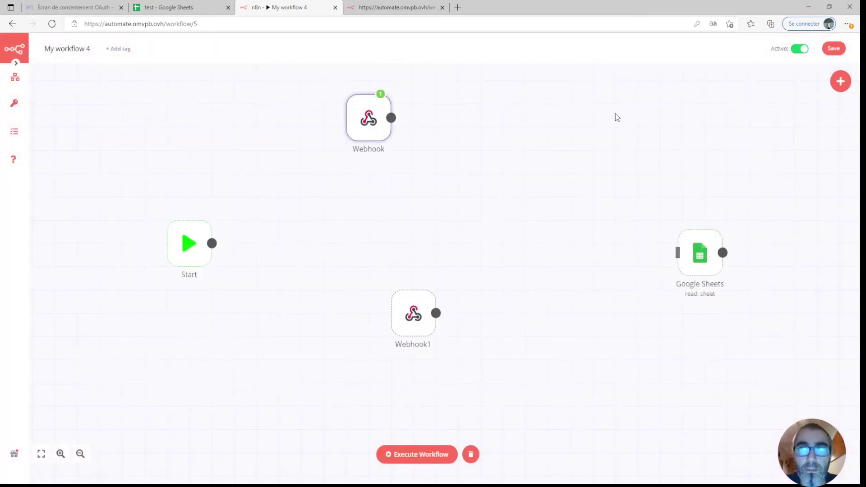
{"action": "left_click", "coordinate": [834, 49]}
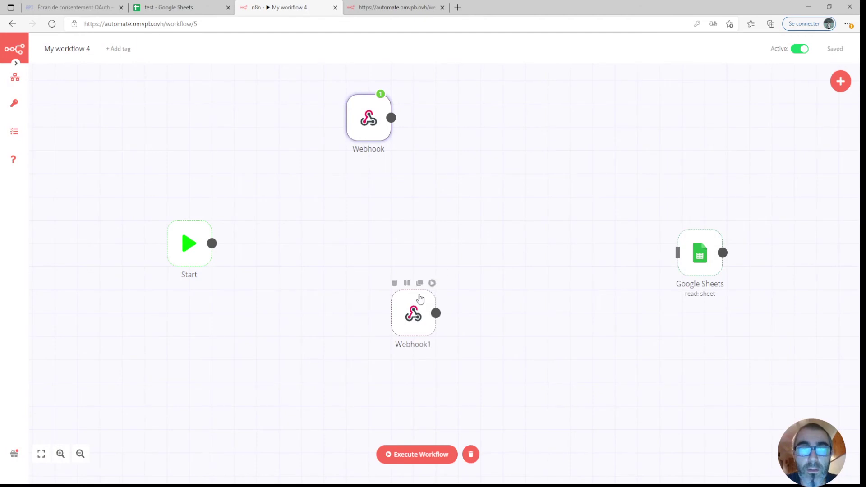
{"action": "double_click", "coordinate": [420, 302]}
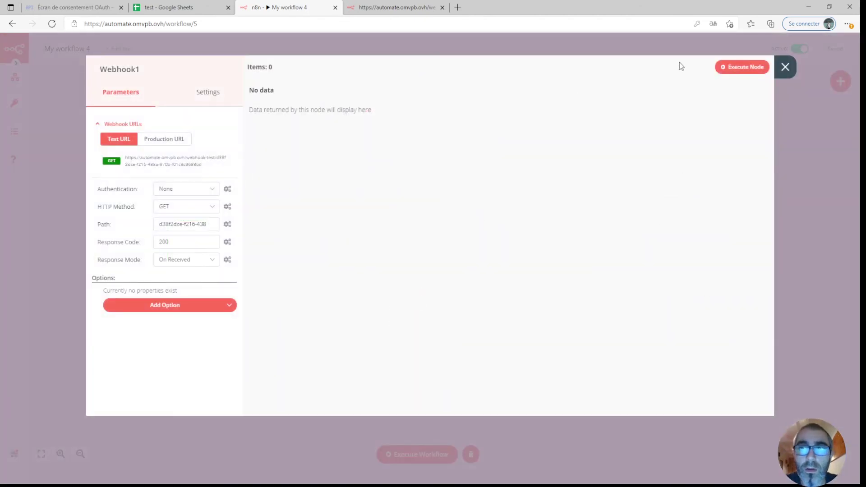
Execute Webhook1, then reload the signup page and submit 'test' so Webhook1 captures mail 'test'.
{"action": "left_click", "coordinate": [734, 69]}
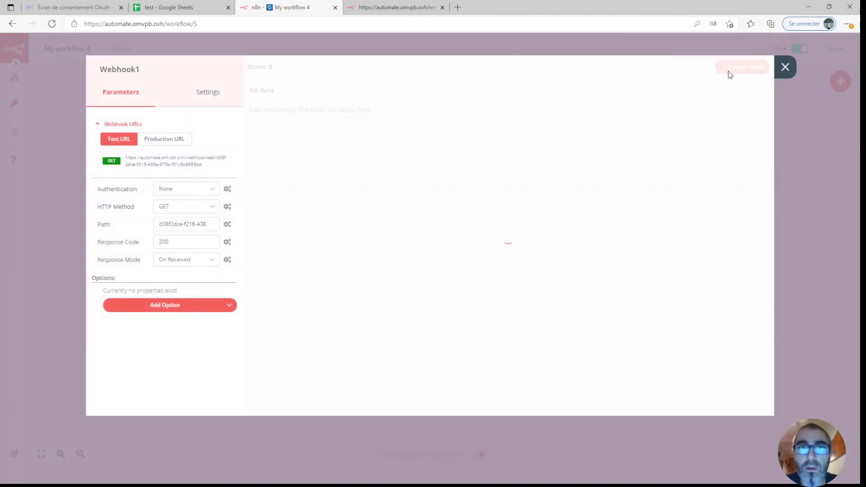
{"action": "left_click", "coordinate": [385, 9]}
{"action": "left_click", "coordinate": [52, 24]}
{"action": "left_click", "coordinate": [40, 41]}
{"action": "type", "text": "test"}
{"action": "left_click", "coordinate": [70, 45]}
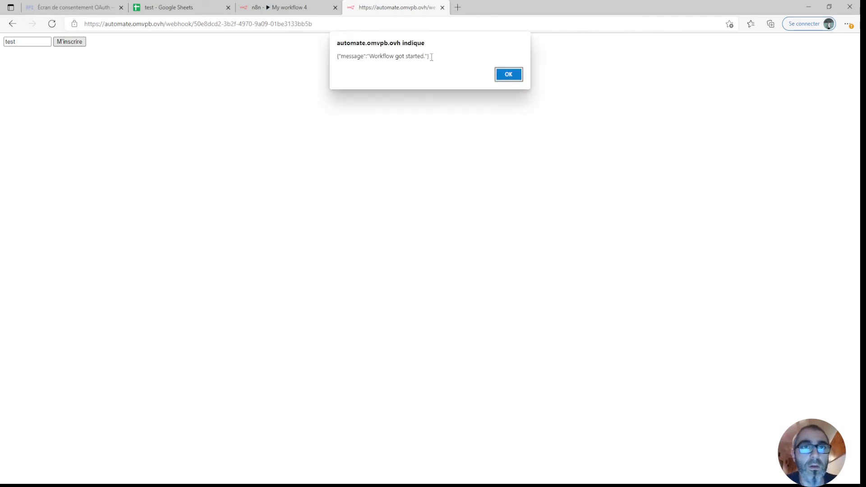
{"action": "left_click", "coordinate": [282, 11]}
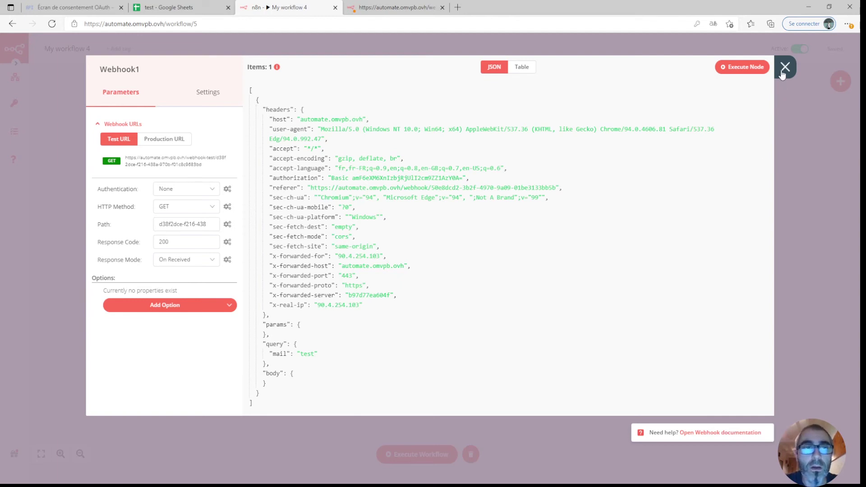
Change the signup script's Webhook1 URL from test to production by deleting '-test' from the path.
{"action": "left_click", "coordinate": [171, 143]}
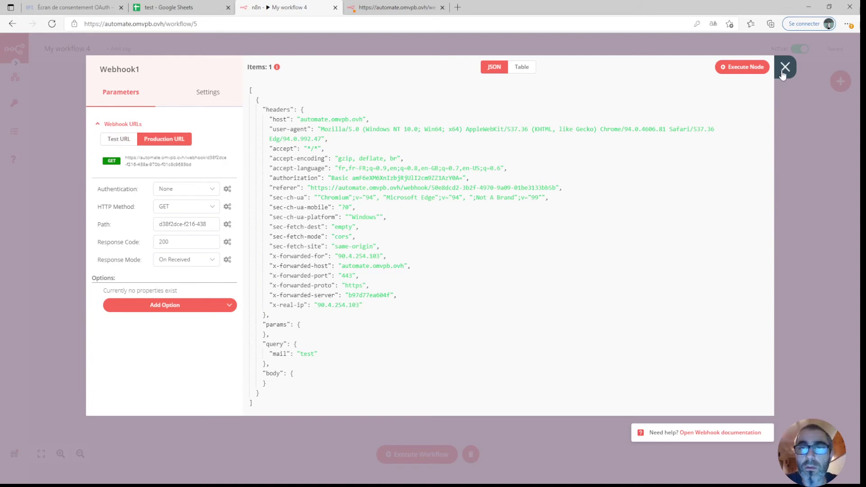
{"action": "left_click", "coordinate": [175, 162]}
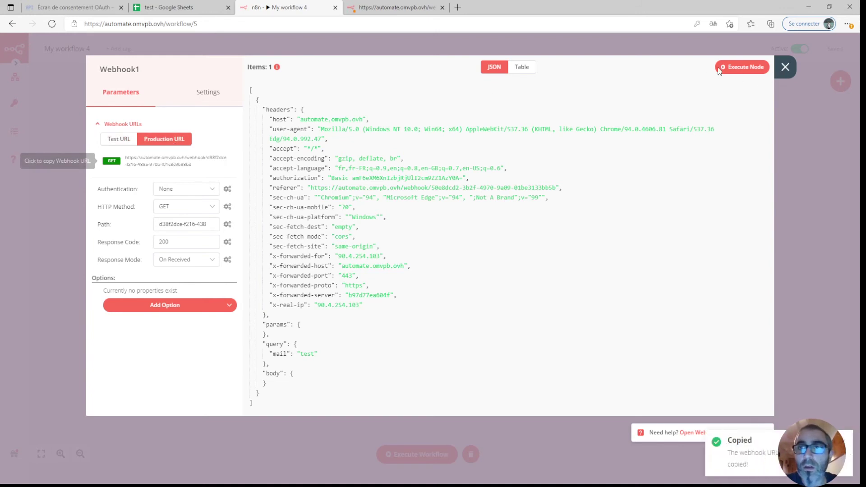
{"action": "left_click", "coordinate": [783, 72]}
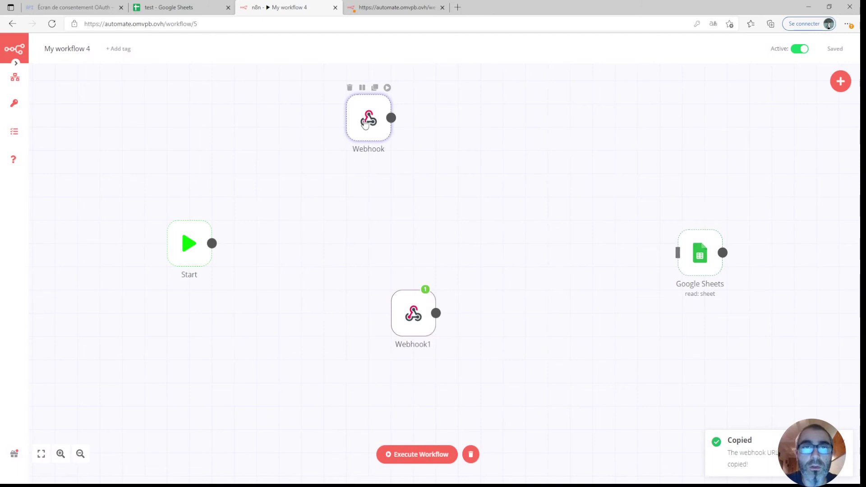
{"action": "double_click", "coordinate": [366, 122]}
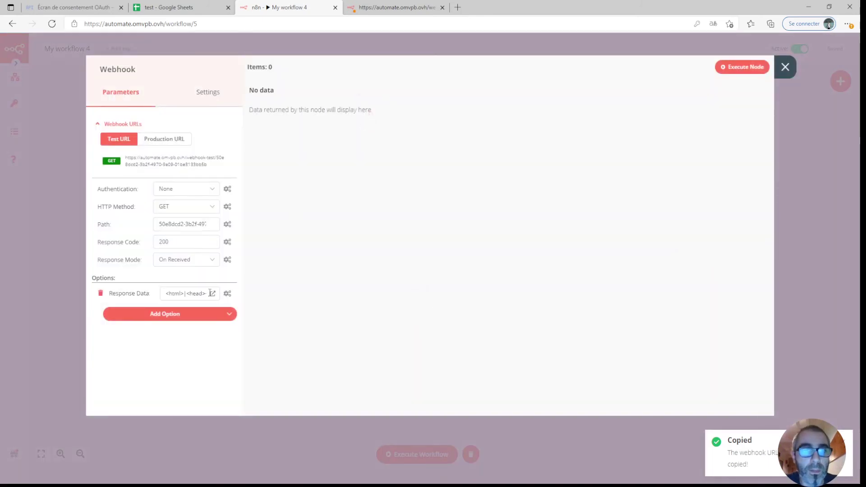
{"action": "left_click", "coordinate": [212, 294]}
{"action": "left_click", "coordinate": [313, 155]}
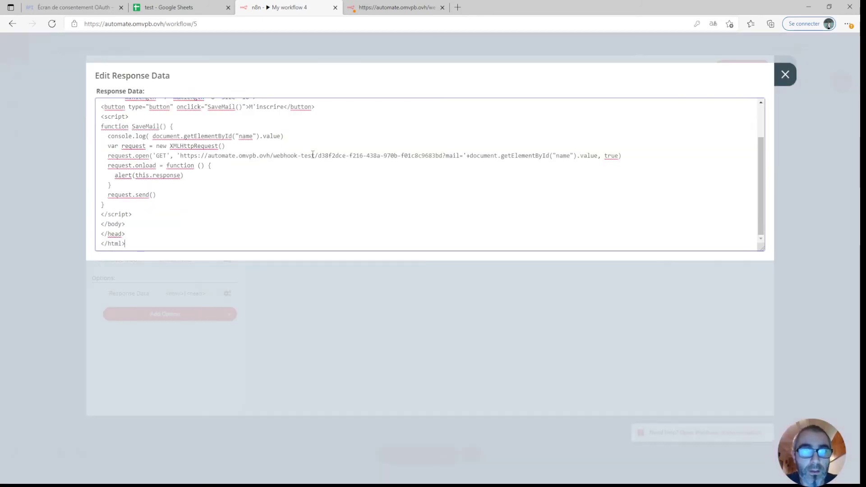
{"action": "left_click_drag", "start_coordinate": [313, 156], "coordinate": [300, 155]}
{"action": "key", "text": "BackSpace"}
{"action": "key", "text": "BackSpace"}
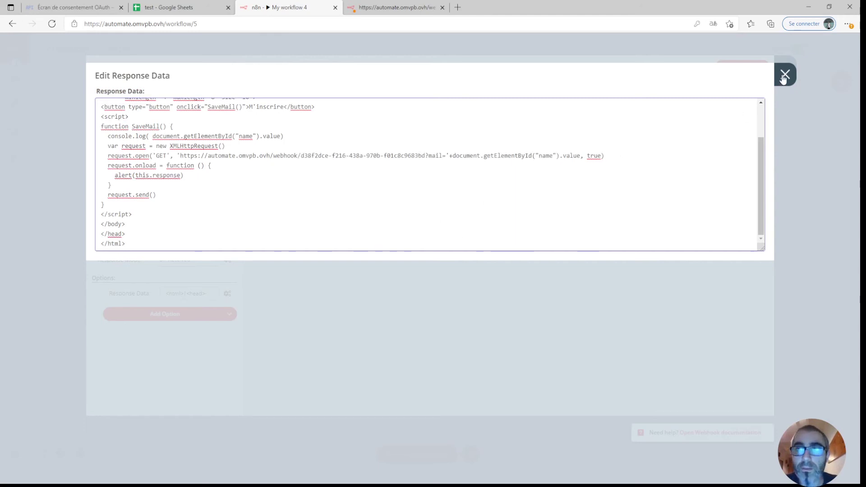
{"action": "left_click", "coordinate": [783, 77]}
{"action": "left_click", "coordinate": [784, 71]}
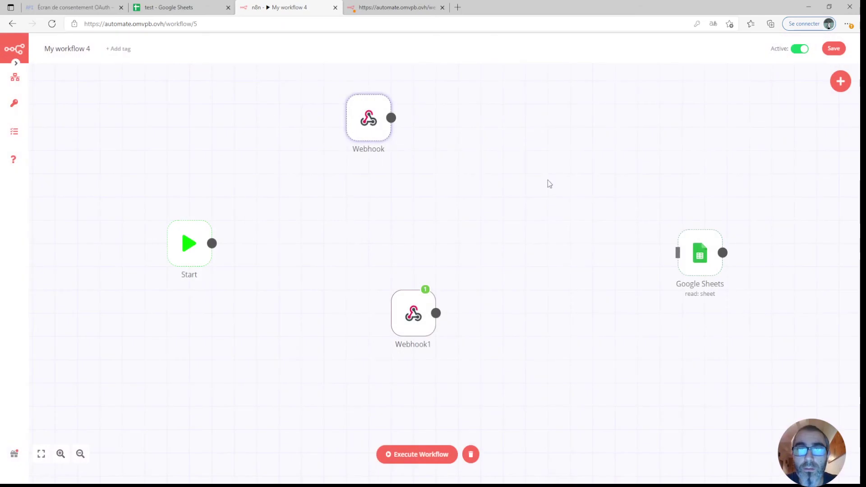
Add a Set node, drop its Webhook link, place it beside Google Sheets and connect Webhook1 to it.
{"action": "left_click", "coordinate": [838, 83]}
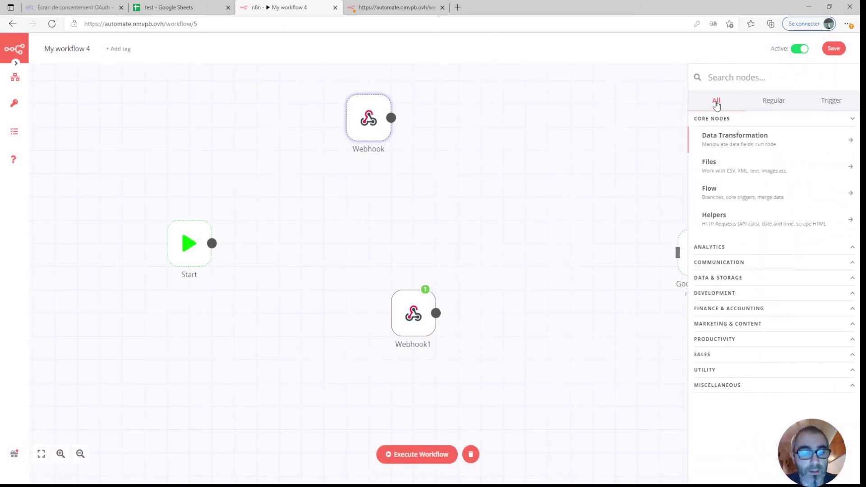
{"action": "type", "text": "set"}
{"action": "left_click", "coordinate": [717, 123]}
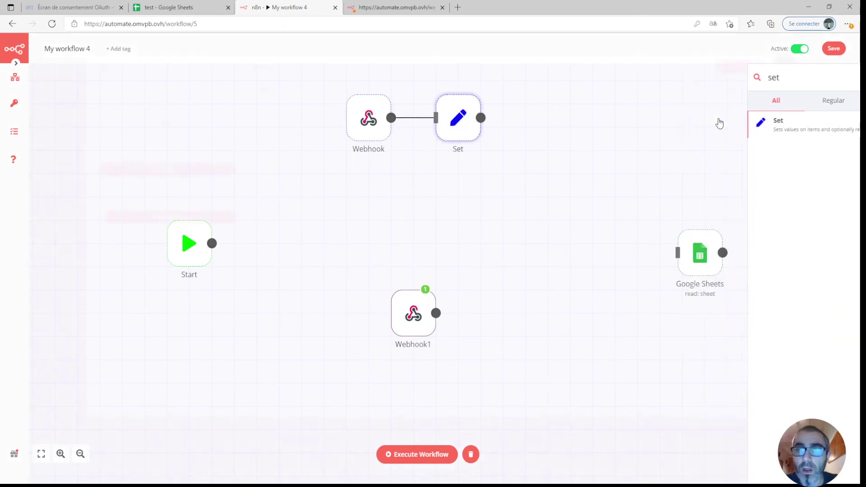
{"action": "left_click", "coordinate": [785, 67]}
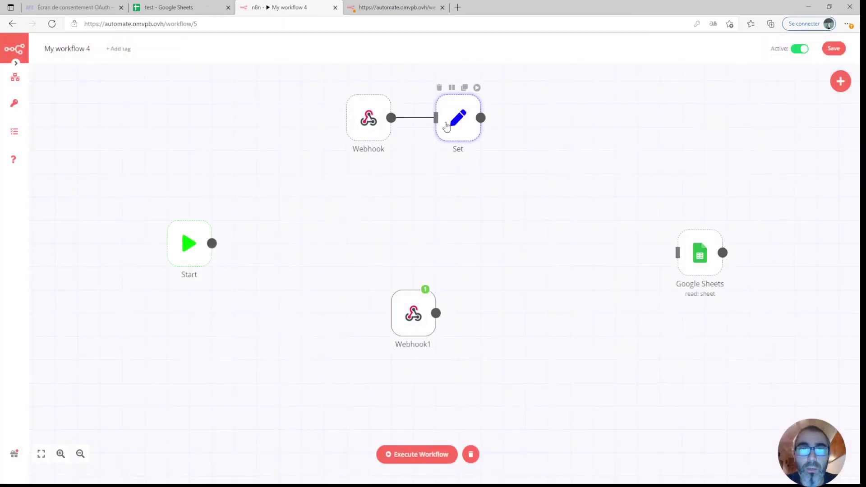
{"action": "left_click", "coordinate": [414, 120]}
{"action": "left_click_drag", "start_coordinate": [455, 129], "coordinate": [572, 301]}
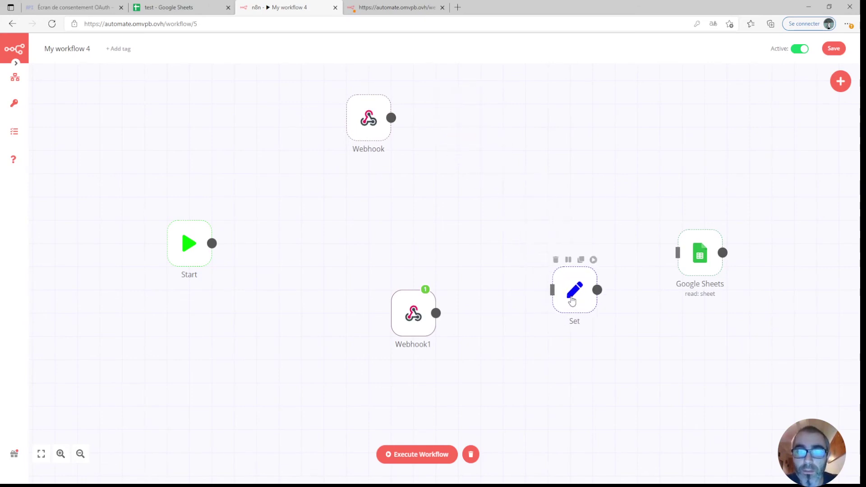
{"action": "left_click_drag", "start_coordinate": [436, 313], "coordinate": [552, 290]}
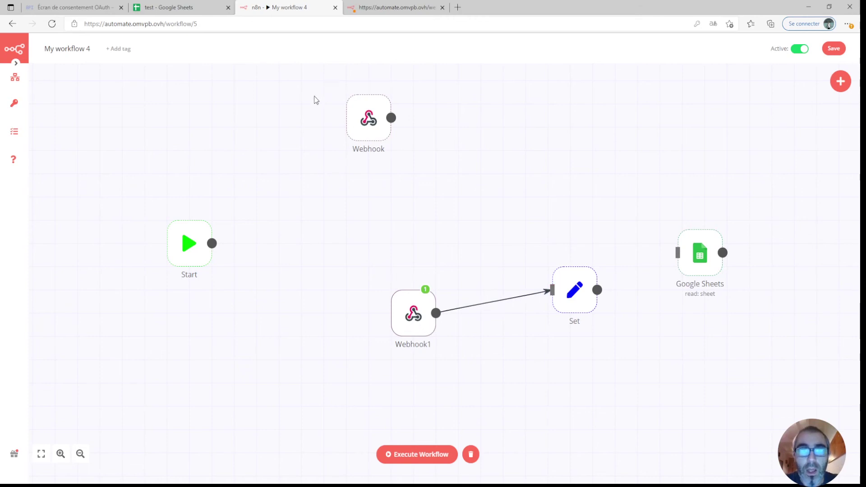
{"action": "left_click", "coordinate": [370, 8]}
{"action": "left_click", "coordinate": [510, 75]}
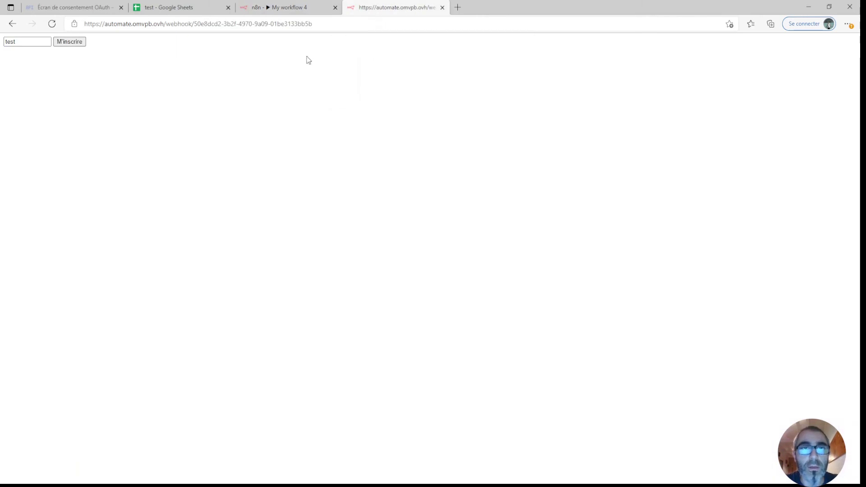
{"action": "left_click", "coordinate": [266, 9]}
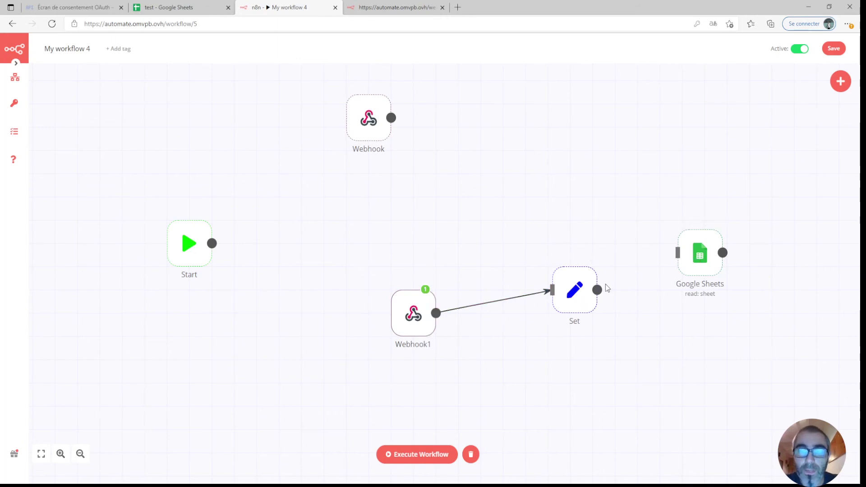
Add a String value named mail to the Set node.
{"action": "double_click", "coordinate": [575, 291]}
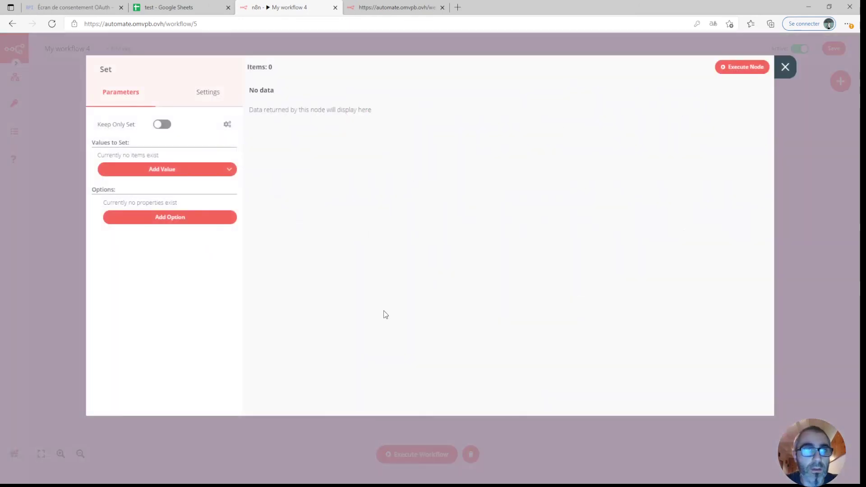
{"action": "left_click", "coordinate": [188, 174]}
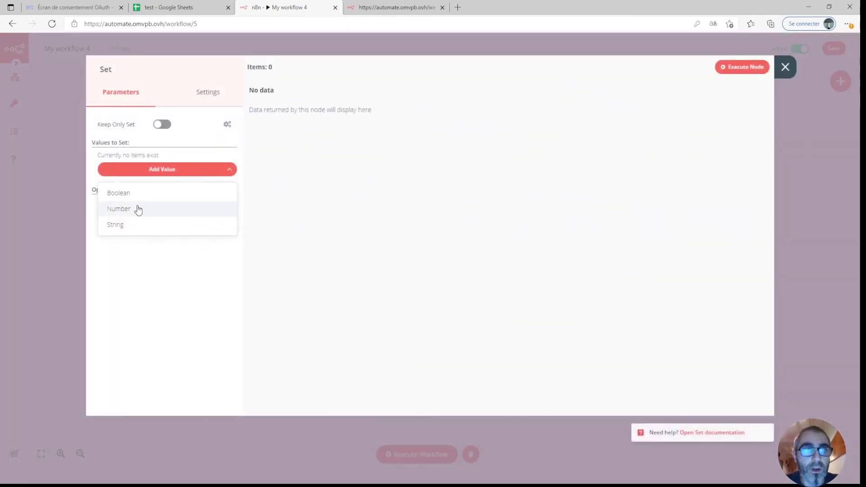
{"action": "left_click", "coordinate": [128, 226]}
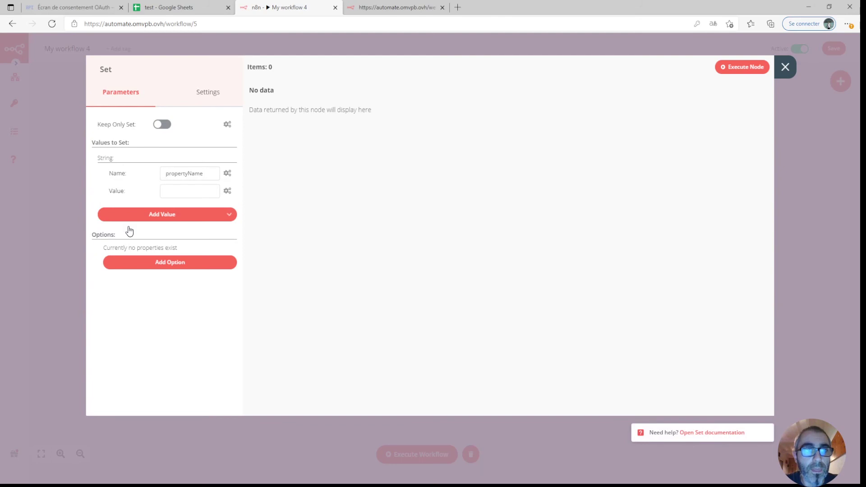
{"action": "double_click", "coordinate": [181, 173]}
{"action": "type", "text": "mail"}
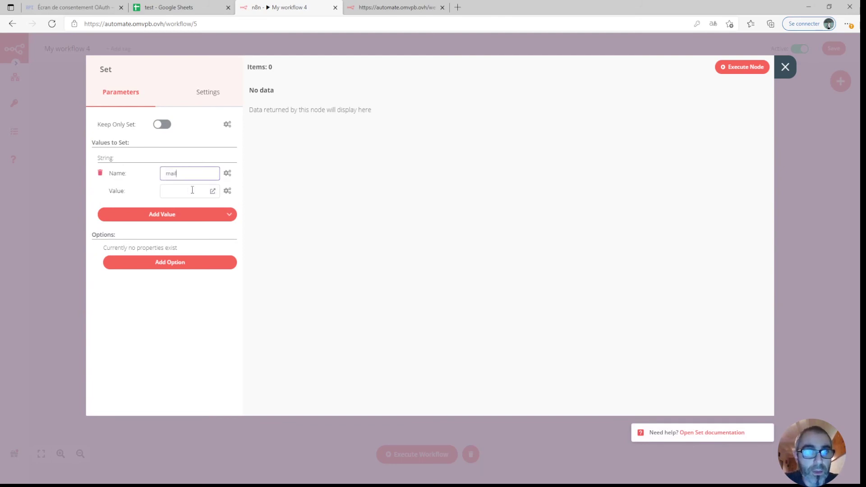
Make the mail value an expression pointing to Webhook1's JSON query mail.
{"action": "left_click", "coordinate": [192, 190]}
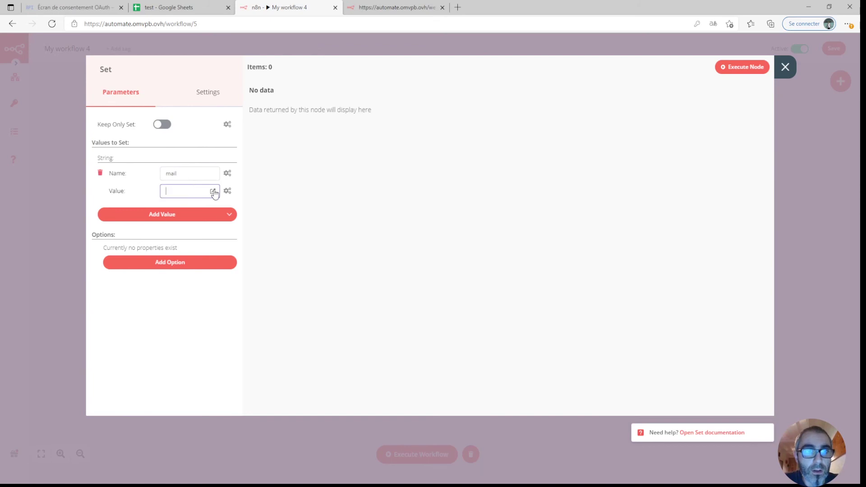
{"action": "left_click", "coordinate": [214, 192]}
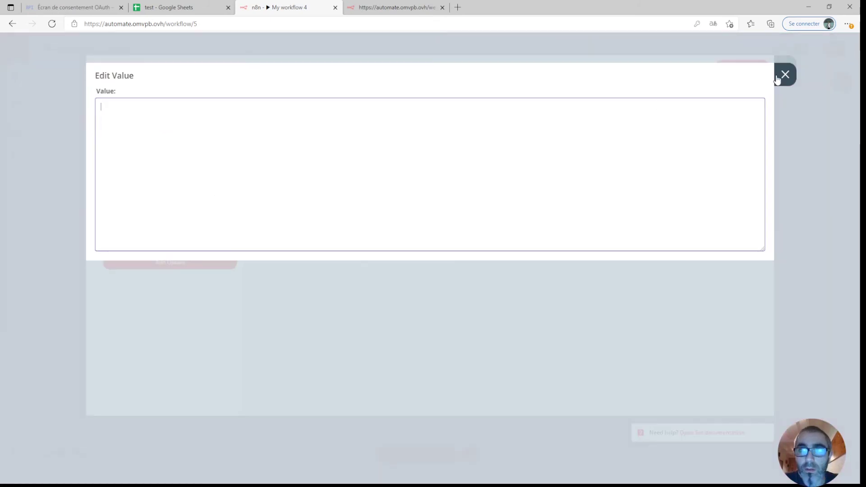
{"action": "left_click", "coordinate": [783, 75]}
{"action": "left_click", "coordinate": [228, 191]}
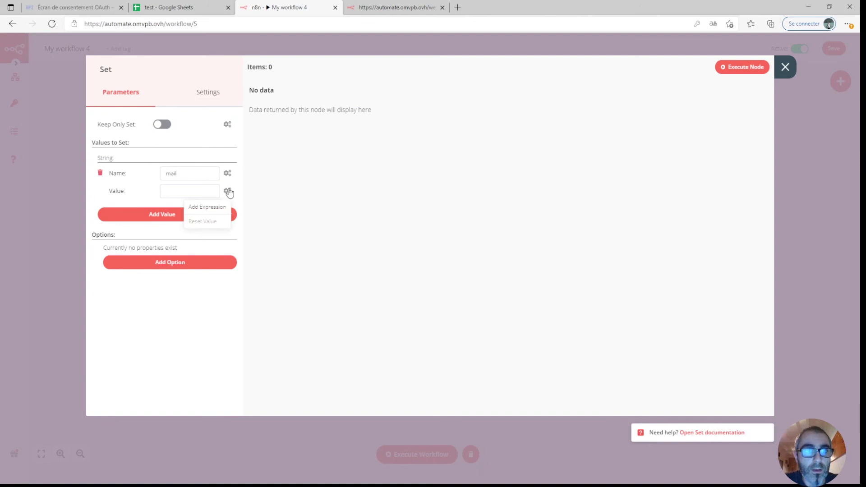
{"action": "left_click", "coordinate": [210, 206]}
{"action": "left_click", "coordinate": [98, 154]}
{"action": "left_click", "coordinate": [107, 208]}
{"action": "left_click", "coordinate": [116, 221]}
{"action": "left_click", "coordinate": [134, 236]}
{"action": "left_click", "coordinate": [147, 264]}
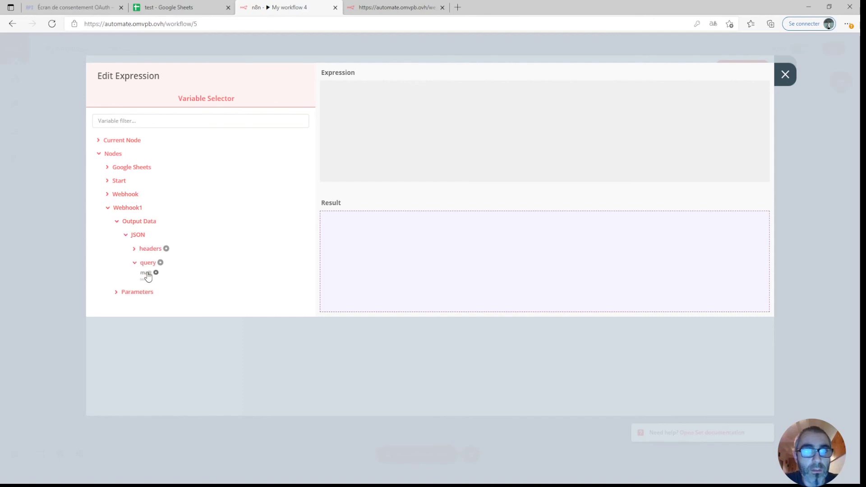
{"action": "left_click", "coordinate": [145, 273]}
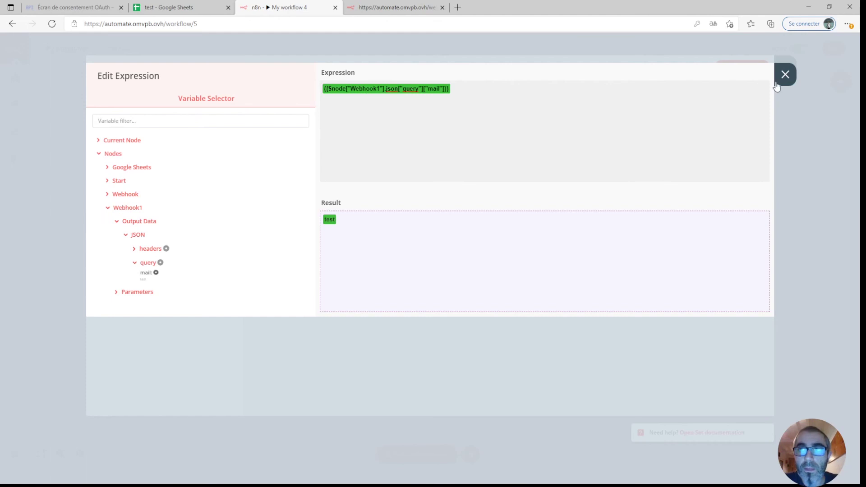
{"action": "left_click", "coordinate": [777, 79]}
Connect the Set node's output to the Google Sheets node.
{"action": "left_click", "coordinate": [785, 76]}
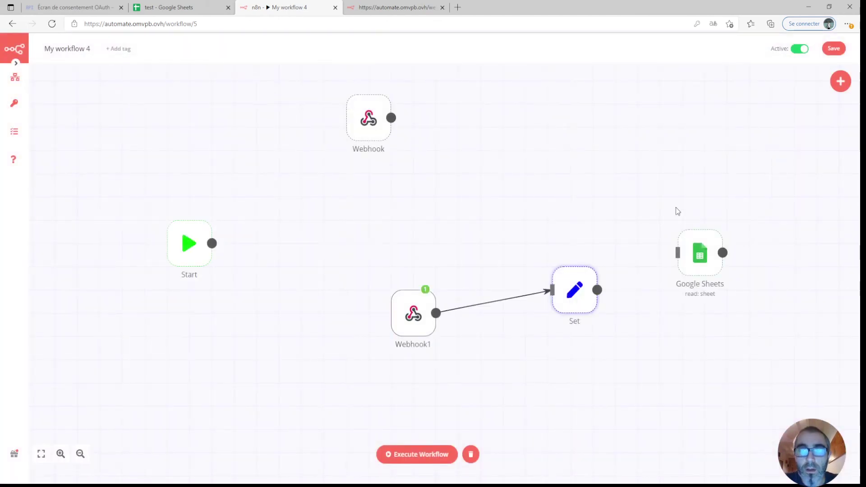
{"action": "left_click_drag", "start_coordinate": [596, 292], "coordinate": [677, 254]}
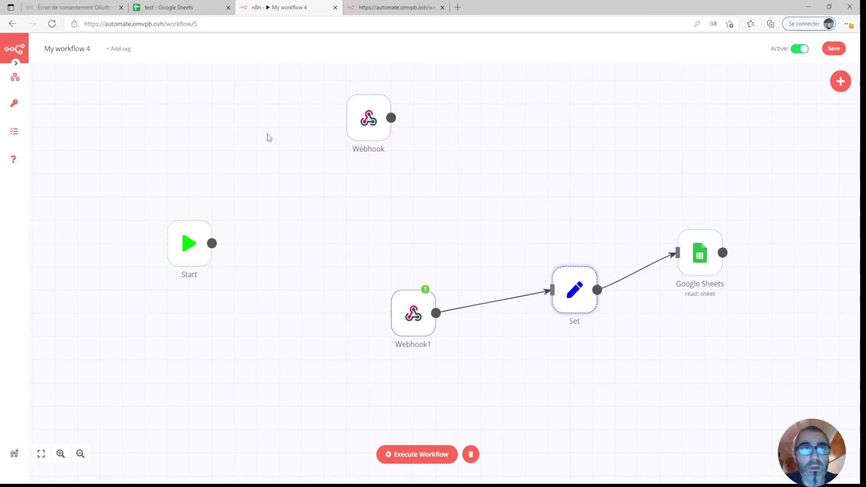
{"action": "left_click", "coordinate": [189, 8]}
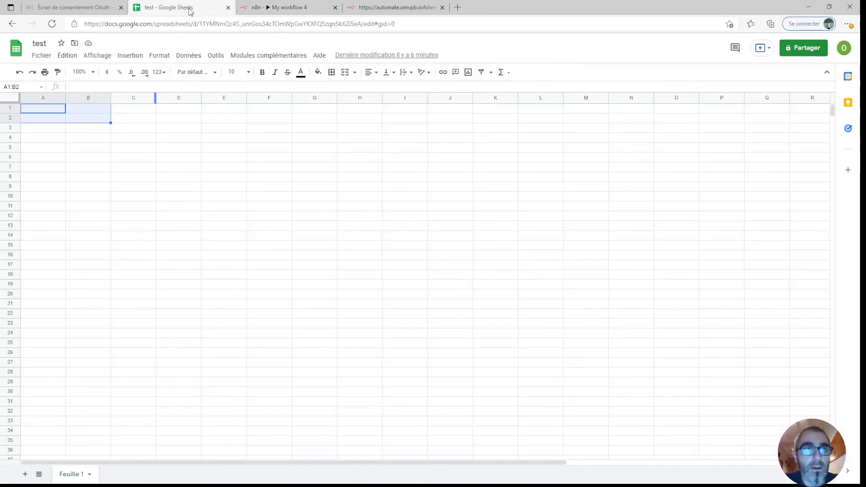
Enter the column header mail in cell A1 of the test spreadsheet.
{"action": "left_click", "coordinate": [131, 132]}
{"action": "left_click", "coordinate": [41, 109]}
{"action": "type", "text": "mail"}
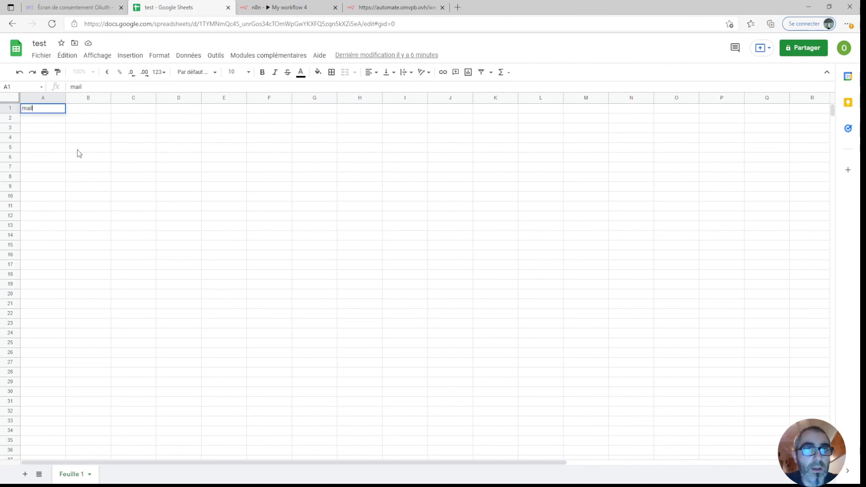
{"action": "left_click", "coordinate": [79, 152]}
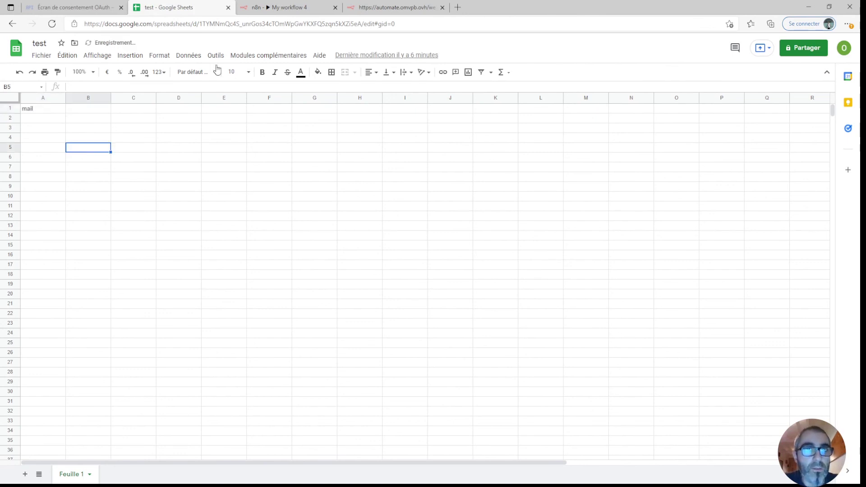
{"action": "left_click", "coordinate": [288, 9]}
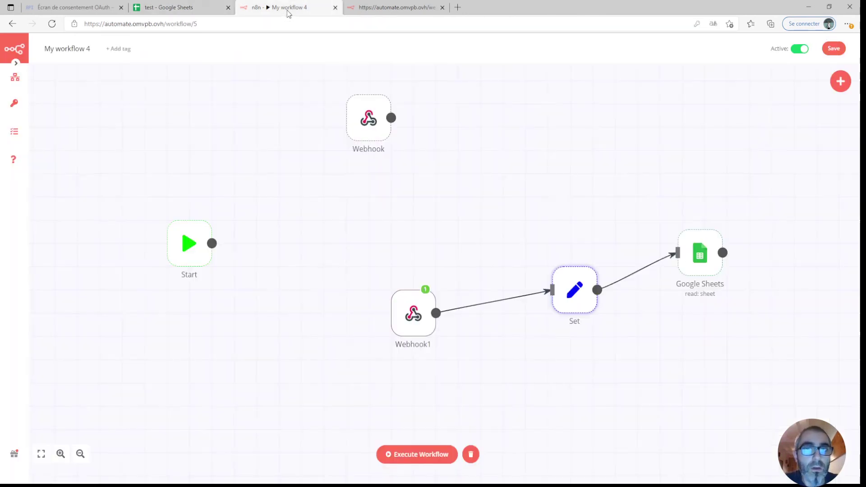
Set the Google Sheets node's operation to Append.
{"action": "double_click", "coordinate": [702, 255]}
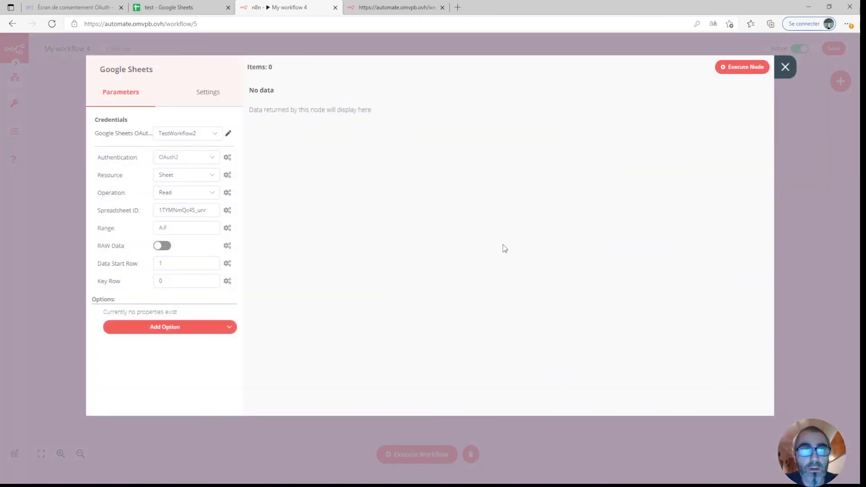
{"action": "left_click", "coordinate": [213, 194]}
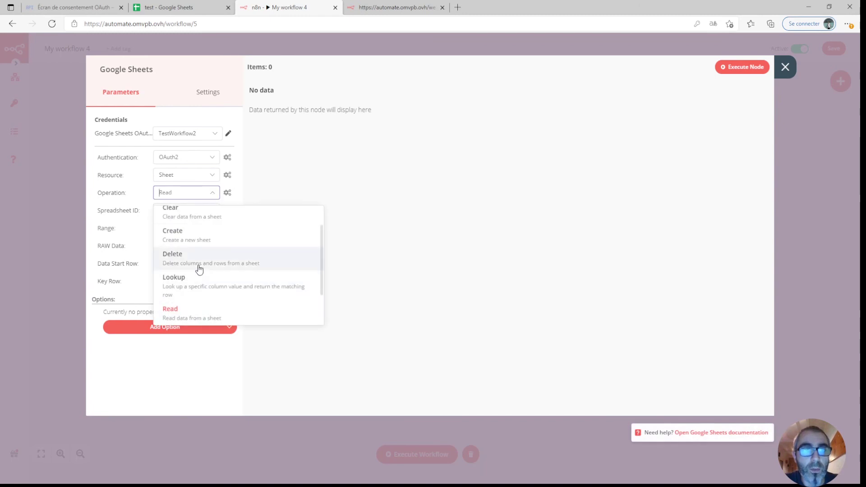
{"action": "scroll", "coordinate": [199, 268], "scroll_direction": "up", "scroll_amount": 2}
{"action": "left_click", "coordinate": [181, 220]}
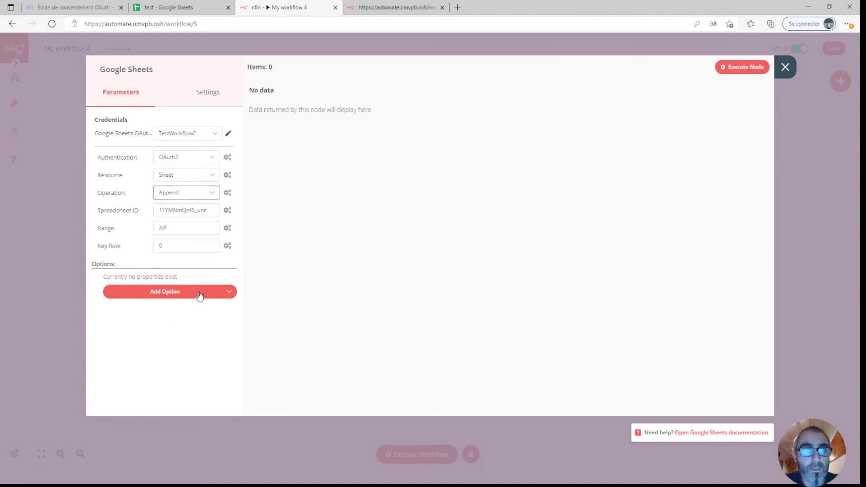
Add the Value Input Mode option set to User Entered, then save the workflow.
{"action": "left_click", "coordinate": [173, 296]}
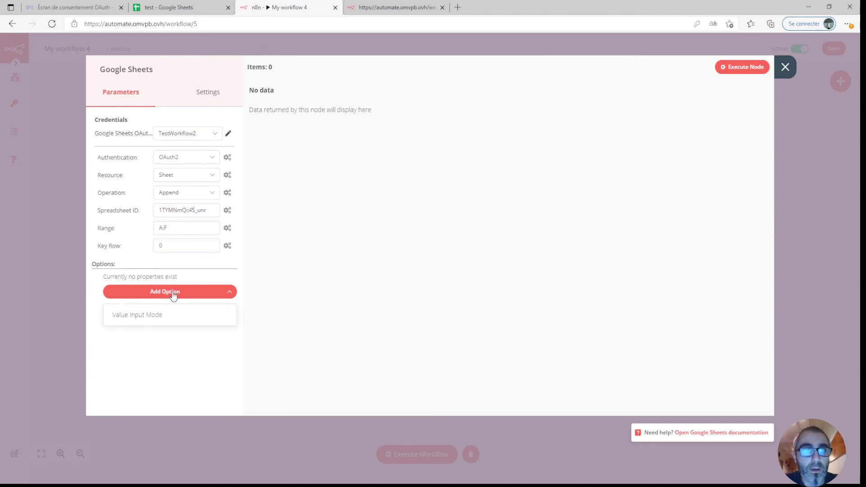
{"action": "left_click", "coordinate": [163, 316]}
{"action": "left_click", "coordinate": [211, 283]}
{"action": "left_click", "coordinate": [198, 339]}
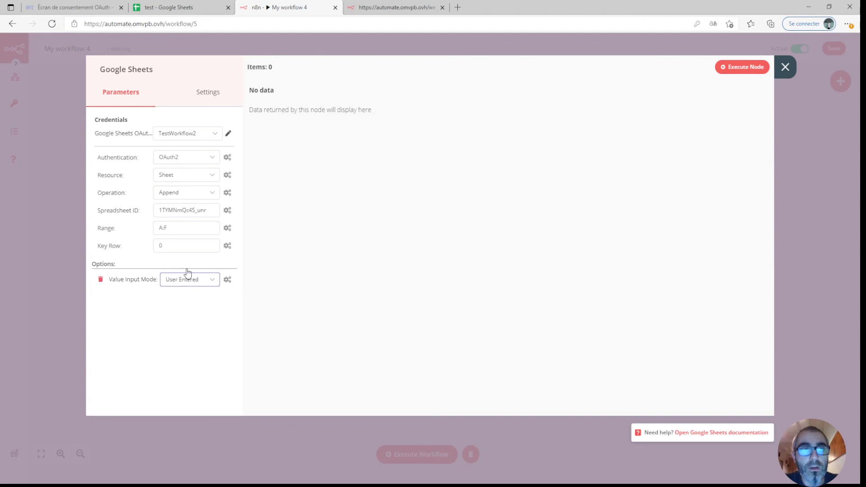
{"action": "left_click", "coordinate": [785, 71]}
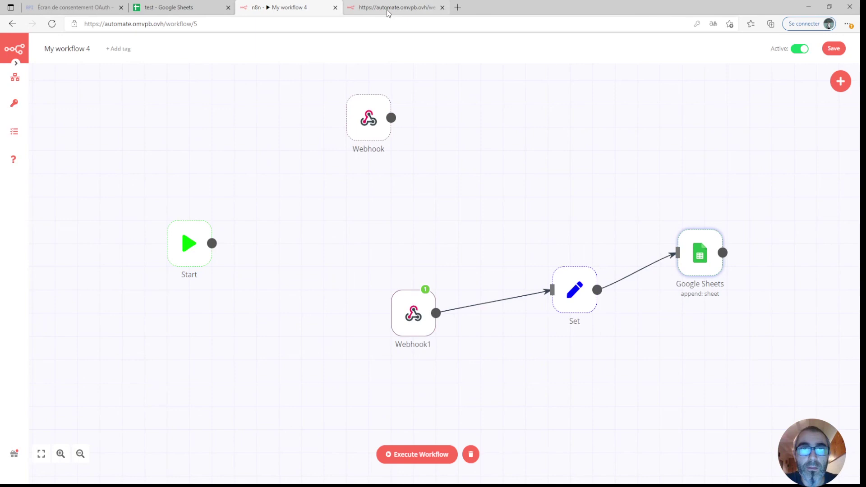
{"action": "left_click", "coordinate": [832, 51]}
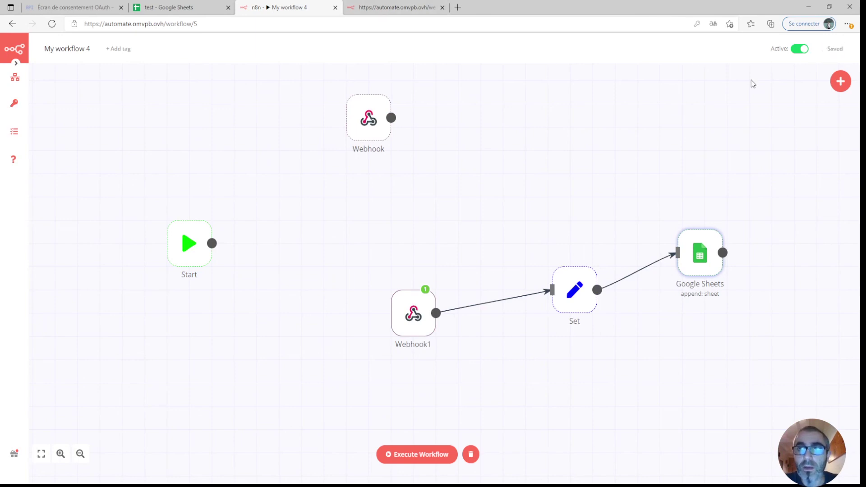
{"action": "key", "text": "ctrl+Tab"}
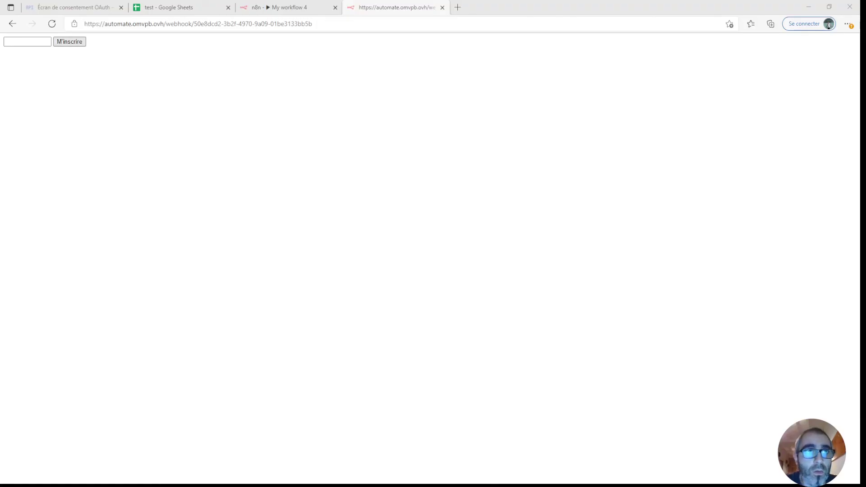
Submit a test e-mail via the signup form and check it appears in spreadsheet row 2.
{"action": "left_click", "coordinate": [27, 40]}
{"action": "type", "text": "test@test.fr"}
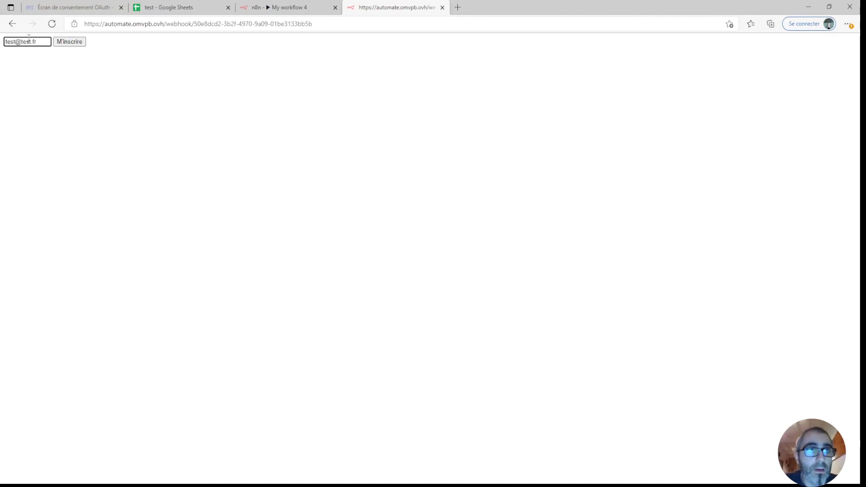
{"action": "left_click", "coordinate": [68, 41]}
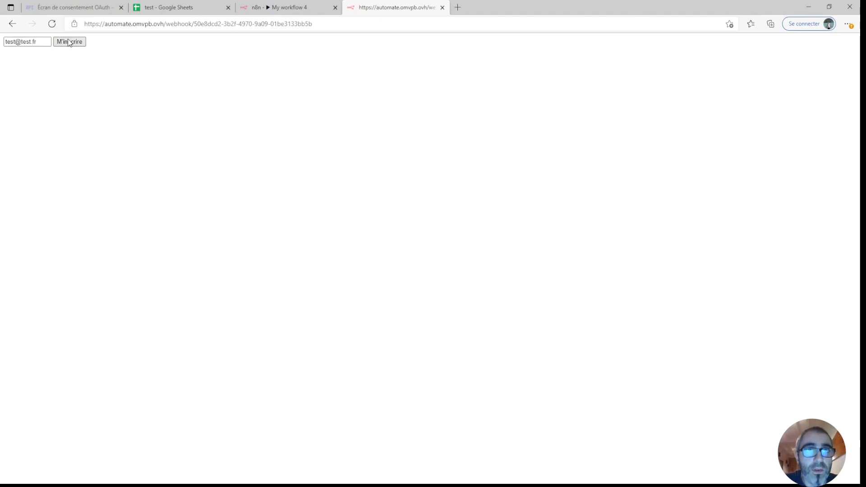
{"action": "left_click", "coordinate": [508, 77]}
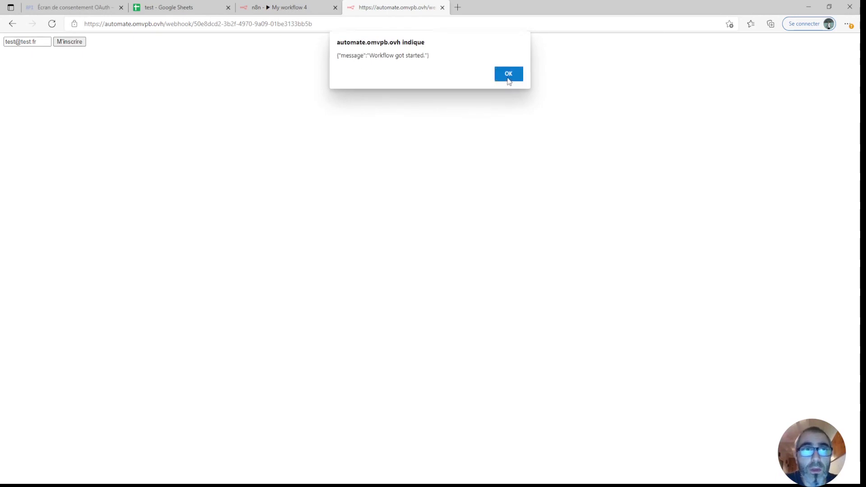
{"action": "left_click", "coordinate": [176, 10]}
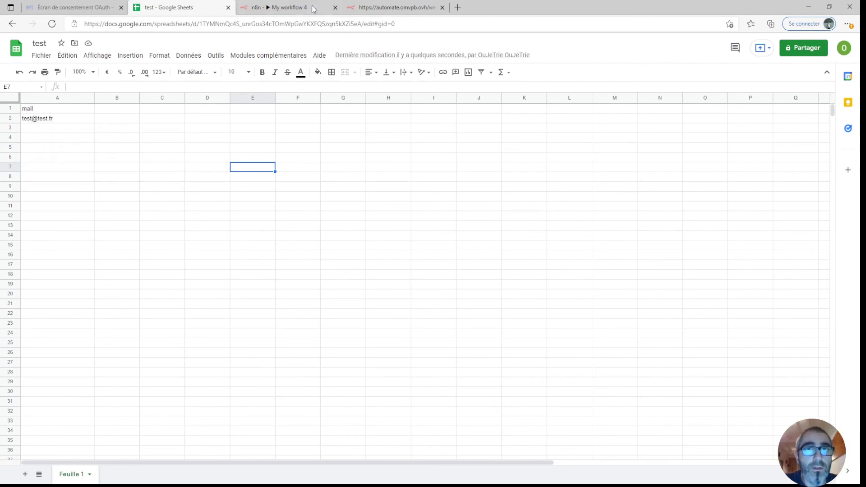
{"action": "left_click", "coordinate": [367, 8]}
Submit a second e-mail via the form and verify it lands in cell A3.
{"action": "left_click_drag", "start_coordinate": [41, 41], "coordinate": [1, 41]}
{"action": "type", "text": "titi@titi.fr"}
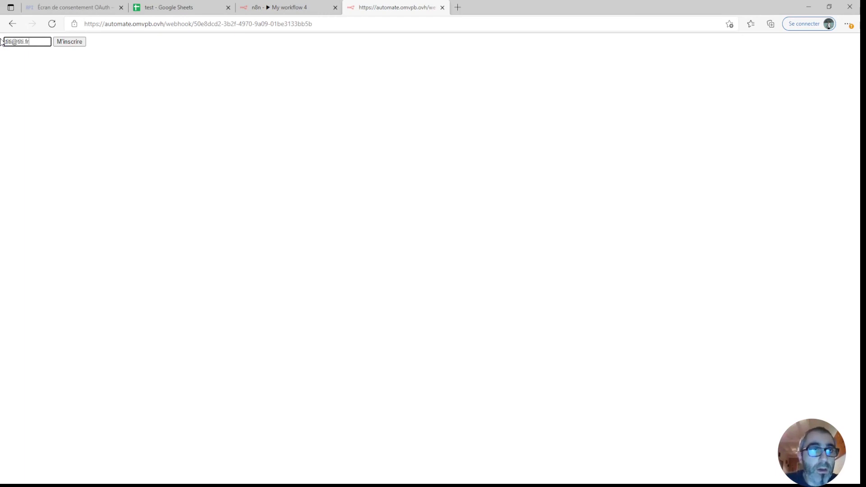
{"action": "left_click", "coordinate": [68, 42]}
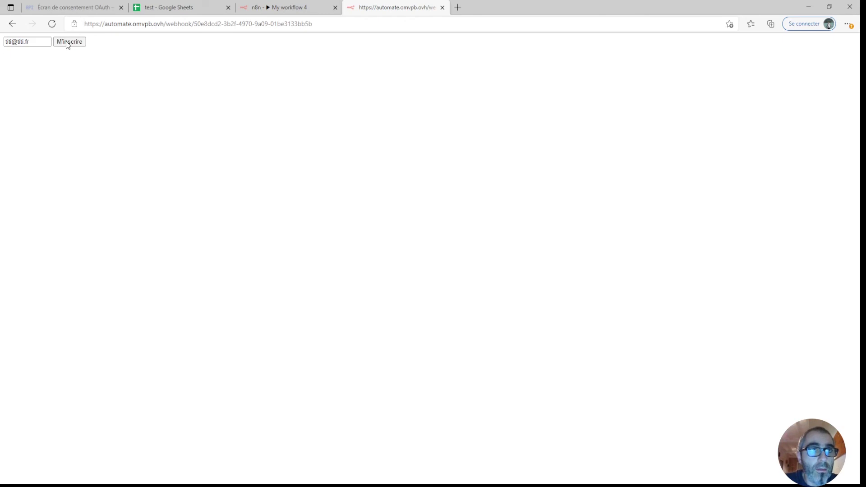
{"action": "left_click", "coordinate": [514, 75]}
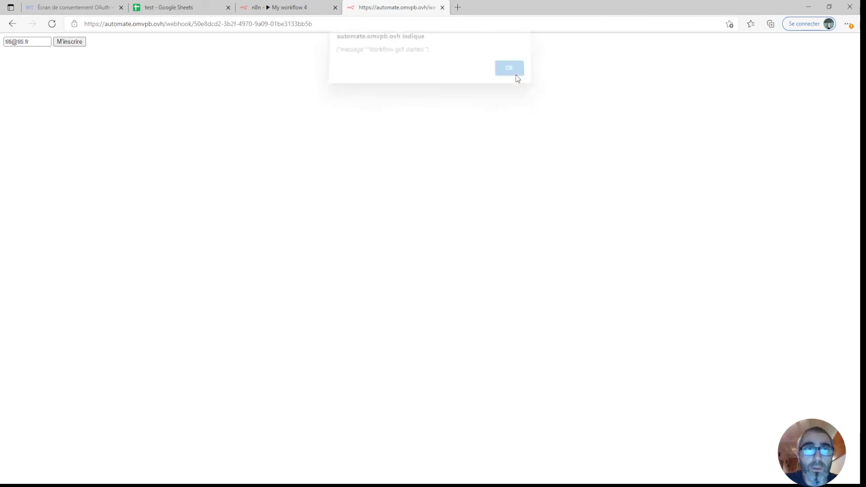
{"action": "left_click", "coordinate": [154, 11]}
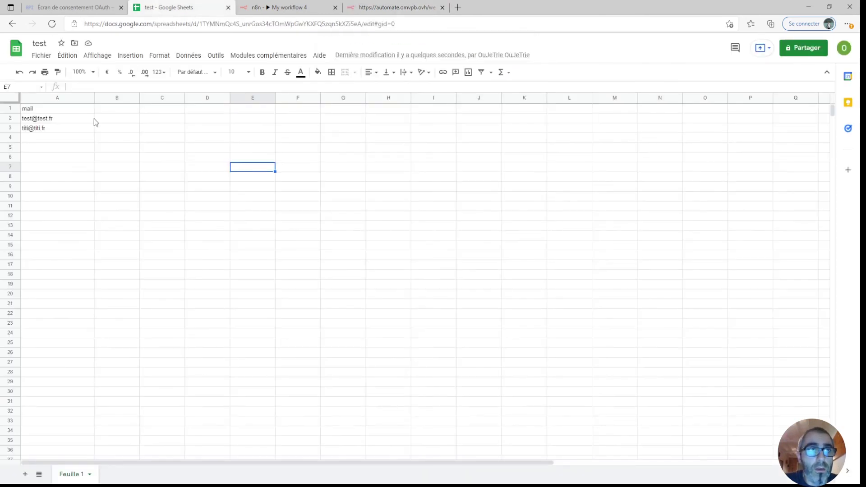
{"action": "left_click", "coordinate": [38, 131]}
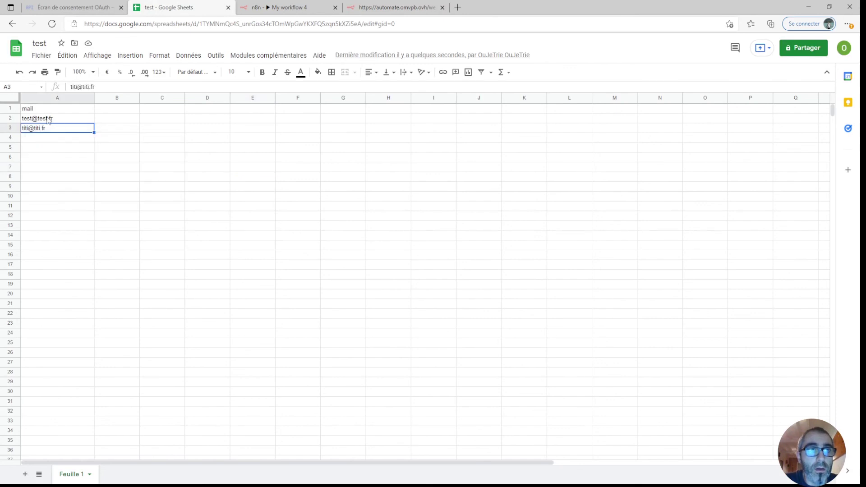
{"action": "left_click", "coordinate": [249, 15]}
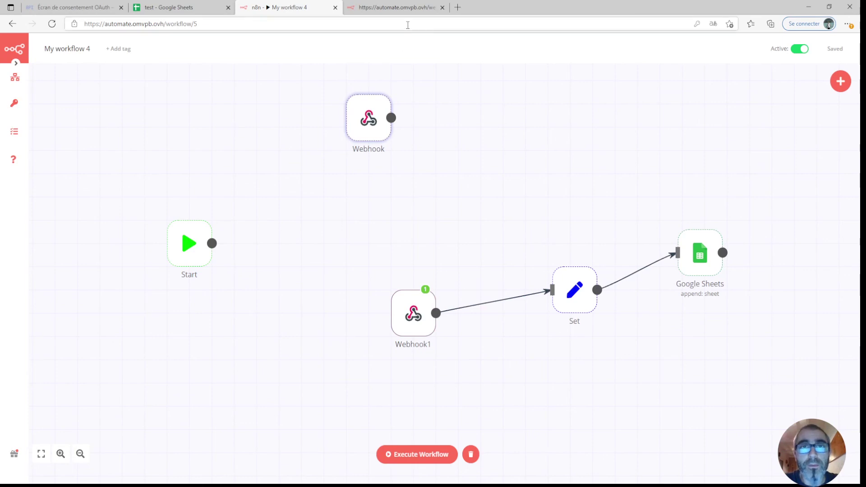
{"action": "mouse_move", "coordinate": [373, 113]}
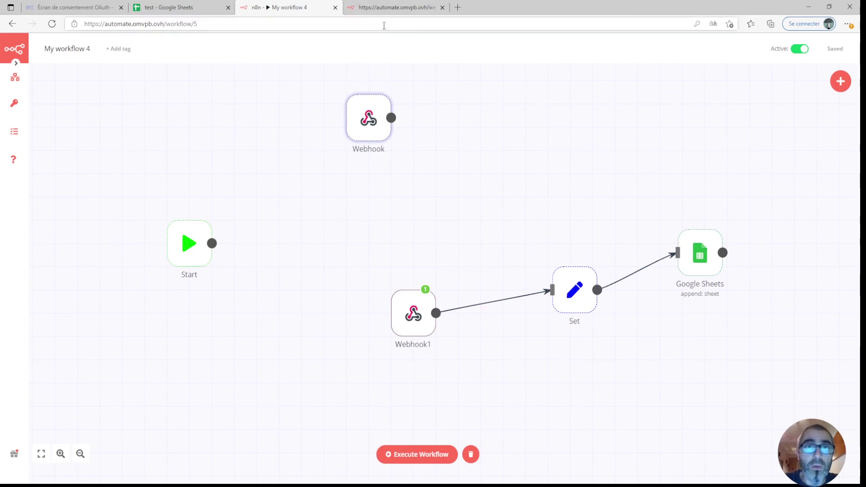
{"action": "left_click", "coordinate": [374, 9]}
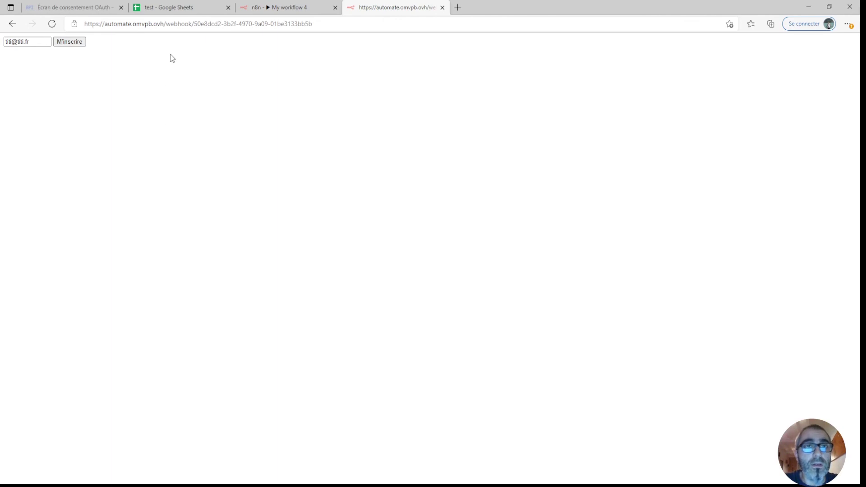
{"action": "left_click", "coordinate": [252, 10]}
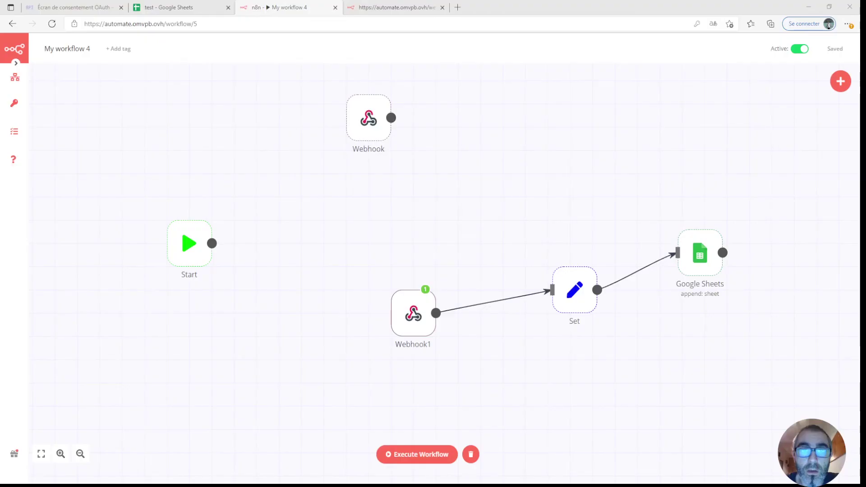